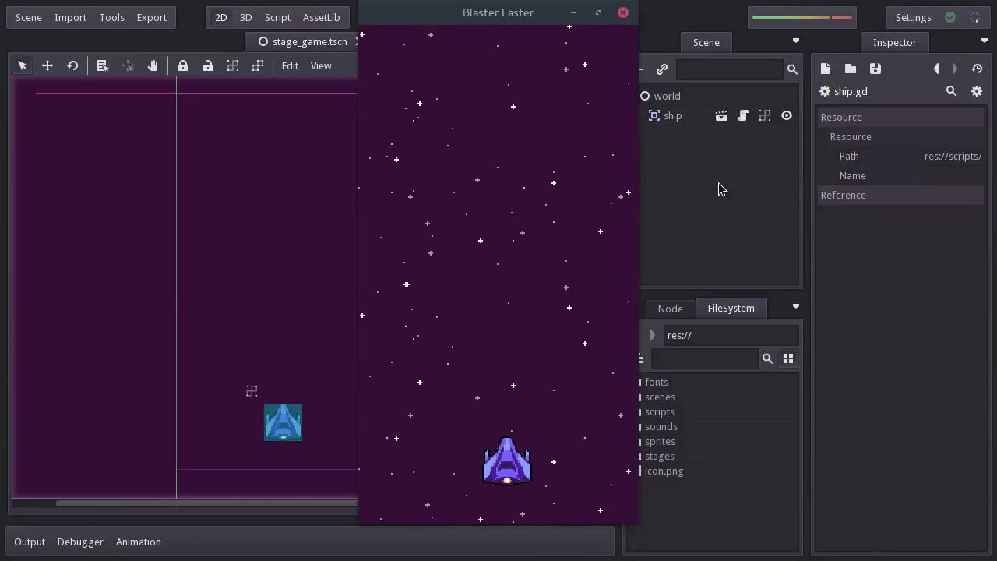
Step: Start a new scene with a plain Node root renamed stars
{"action": "left_click", "coordinate": [624, 12]}
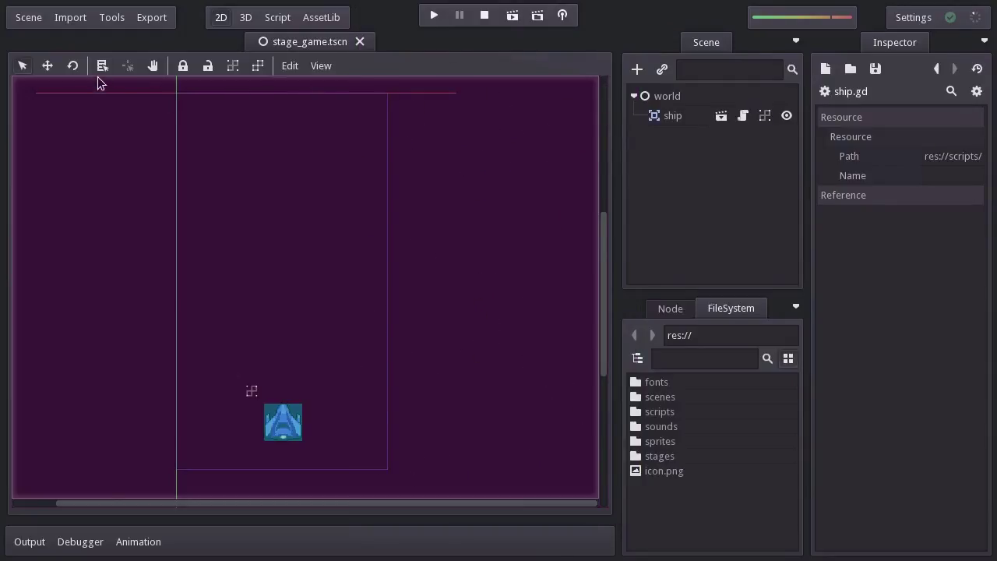
{"action": "left_click", "coordinate": [29, 19]}
{"action": "left_click", "coordinate": [47, 41]}
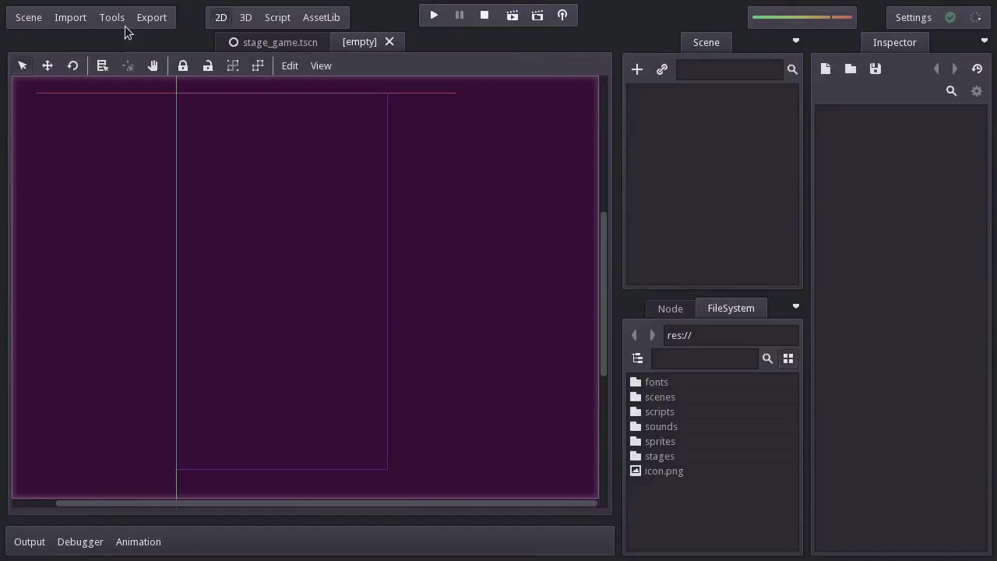
{"action": "left_click", "coordinate": [637, 68]}
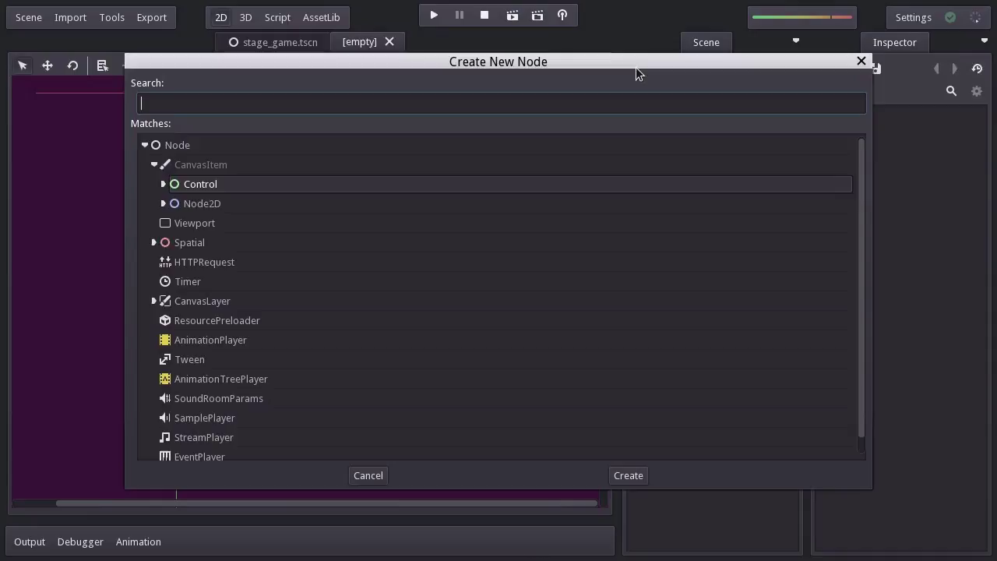
{"action": "left_click", "coordinate": [364, 144]}
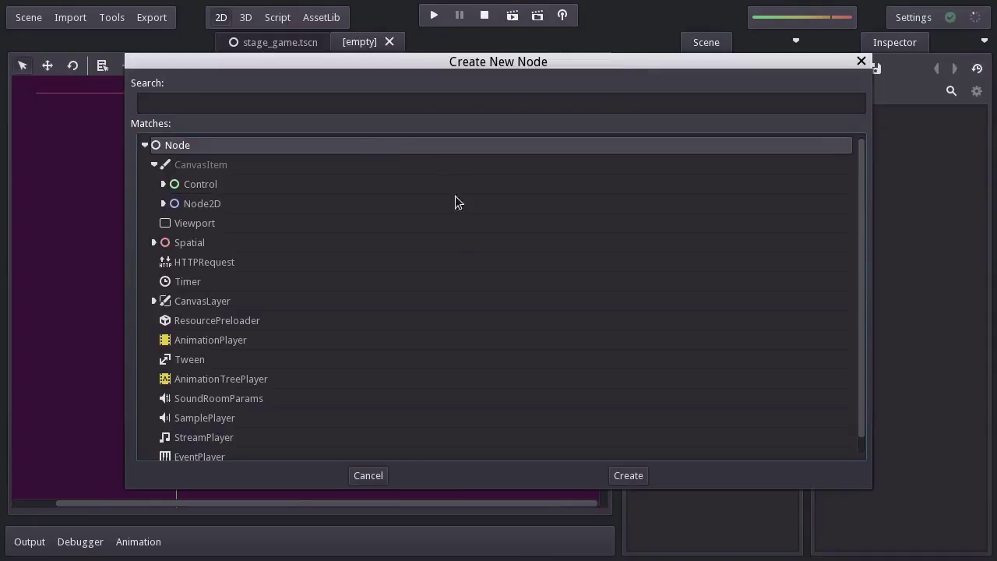
{"action": "left_click", "coordinate": [627, 475]}
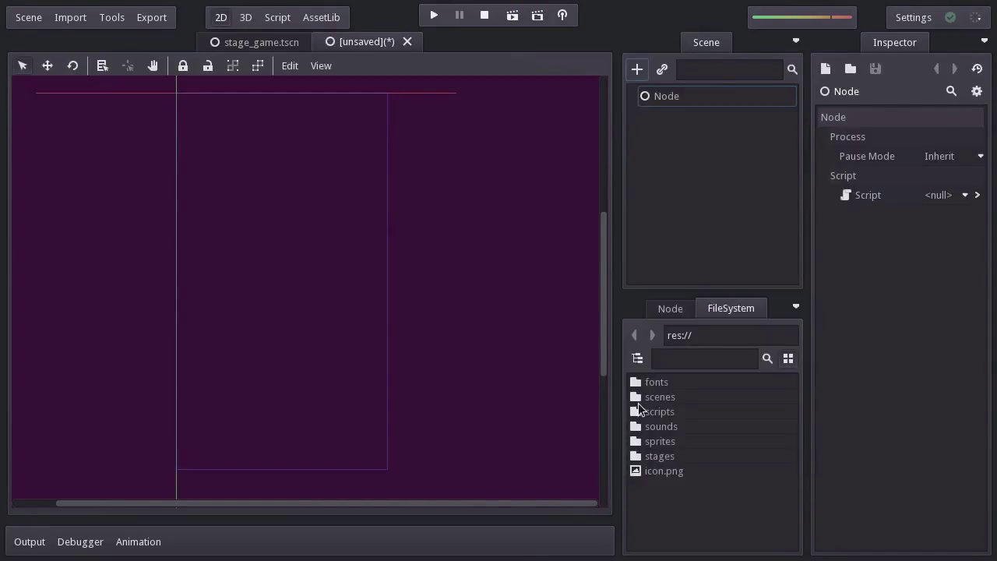
{"action": "left_click", "coordinate": [691, 97]}
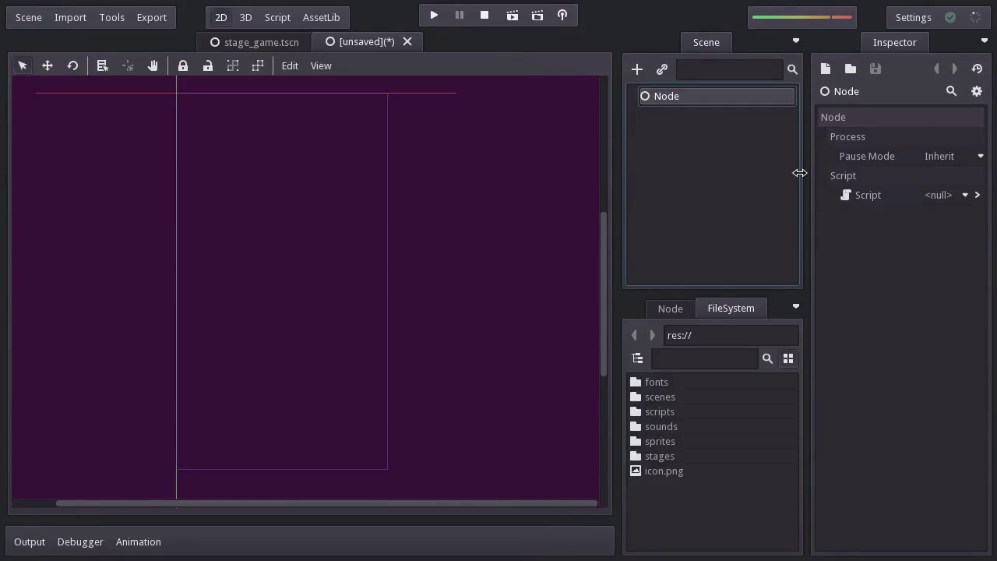
{"action": "double_click", "coordinate": [733, 95]}
{"action": "type", "text": "star"}
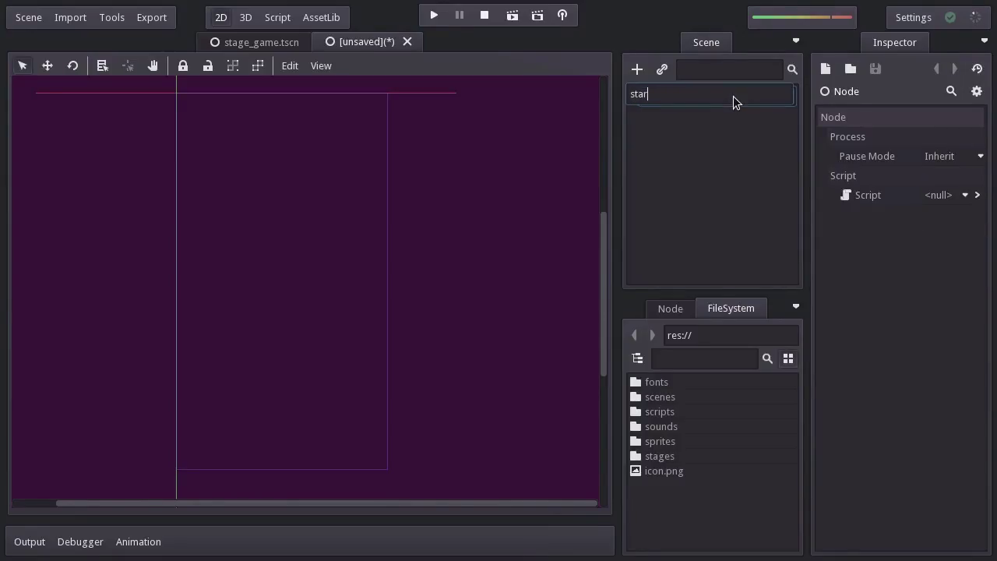
{"action": "type", "text": "s"}
{"action": "key", "text": "Return"}
Step: Save the scene as stars.tscn in the scenes folder
{"action": "key", "text": "ctrl+s"}
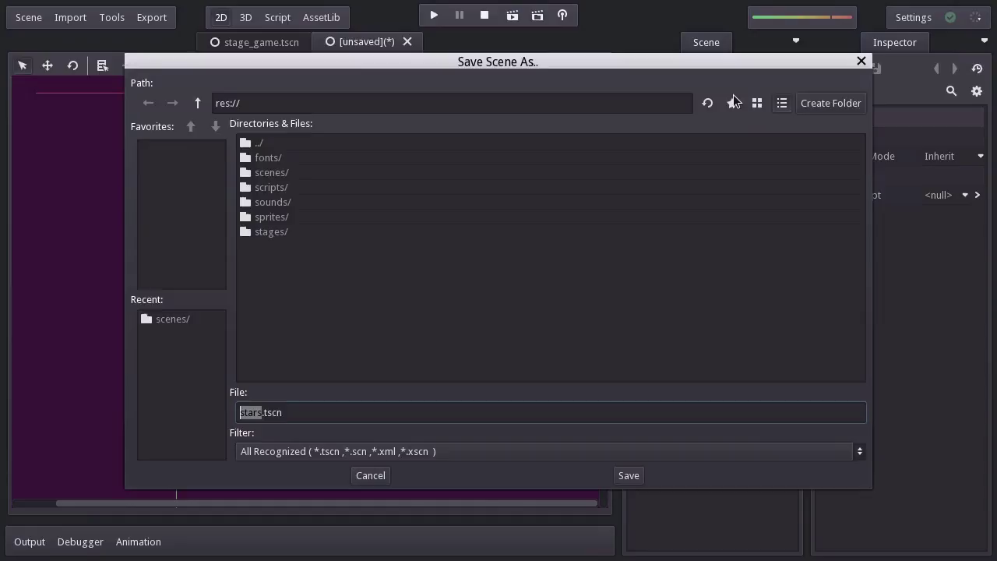
{"action": "double_click", "coordinate": [267, 175]}
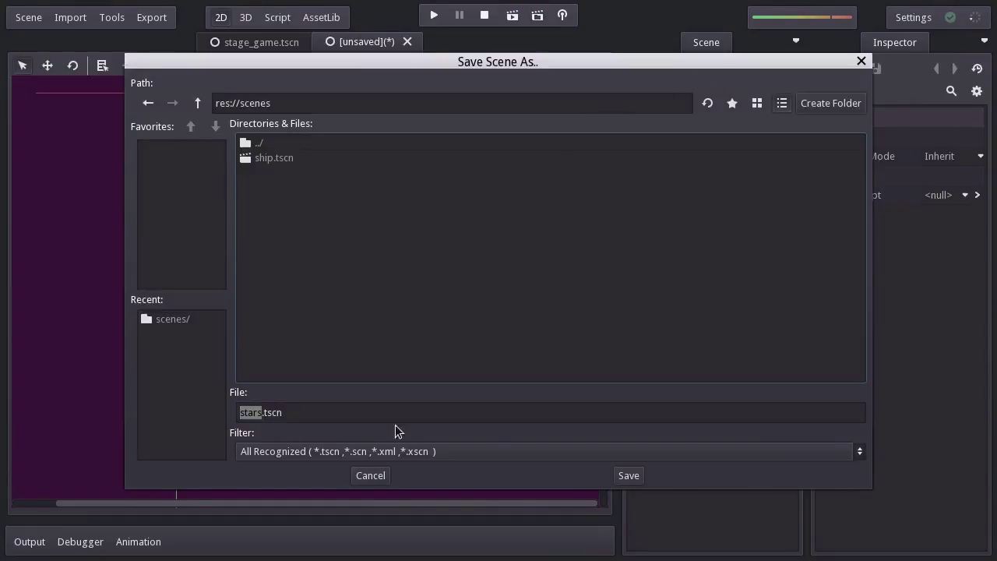
{"action": "left_click", "coordinate": [615, 476]}
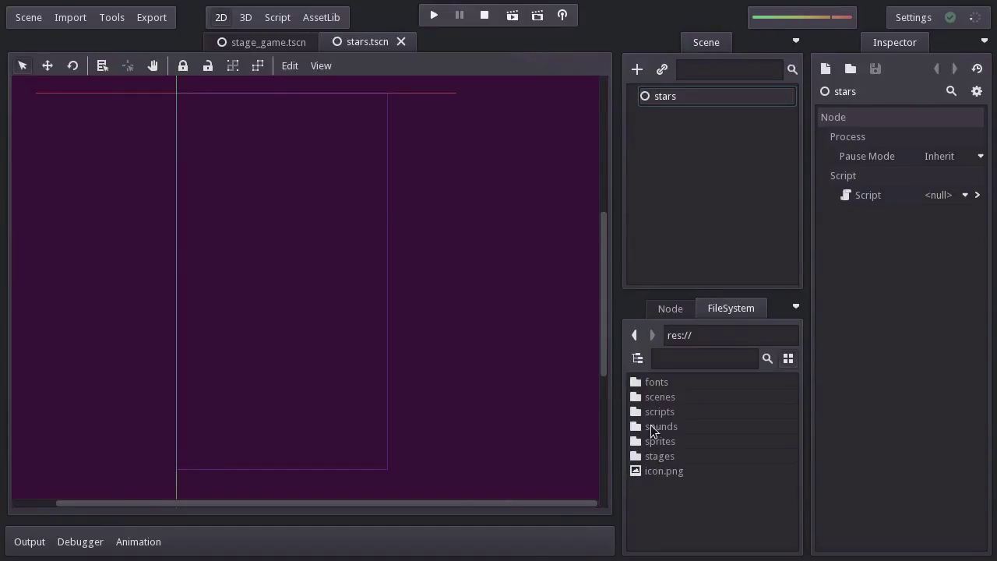
{"action": "left_click", "coordinate": [636, 72]}
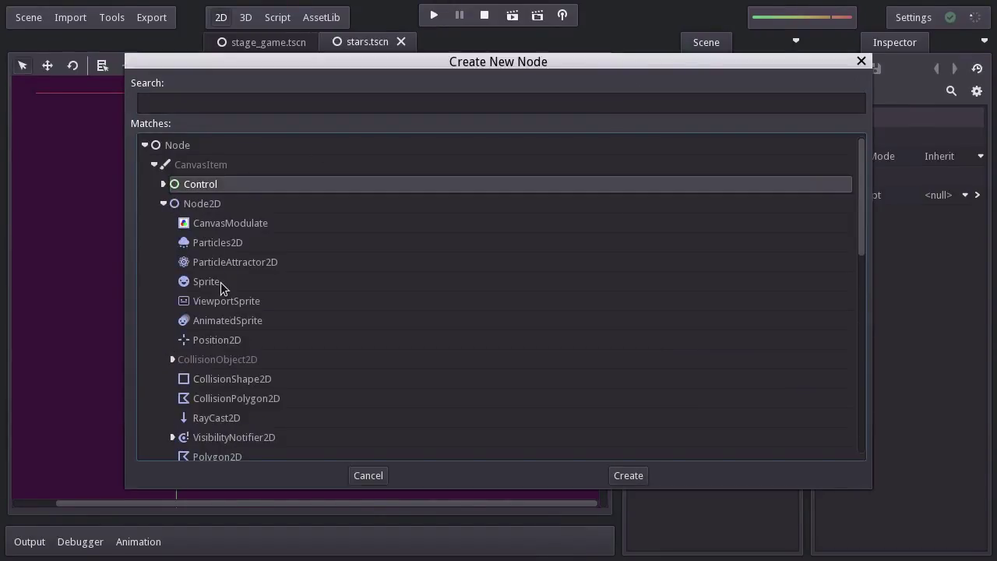
Step: Add a Sprite child named star_far_0 under stars
{"action": "left_click", "coordinate": [222, 282]}
{"action": "left_click", "coordinate": [627, 476]}
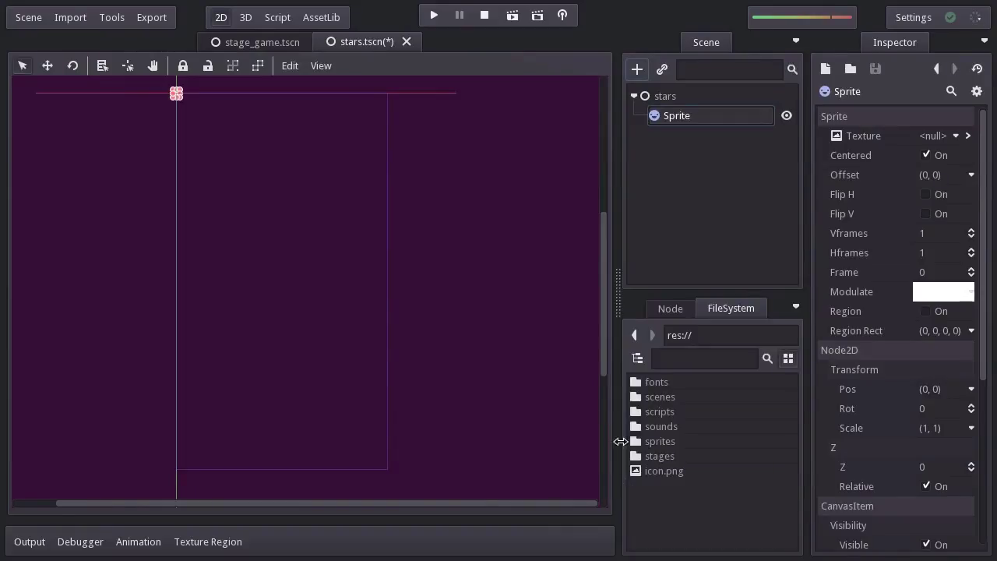
{"action": "double_click", "coordinate": [713, 119]}
{"action": "type", "text": "st"}
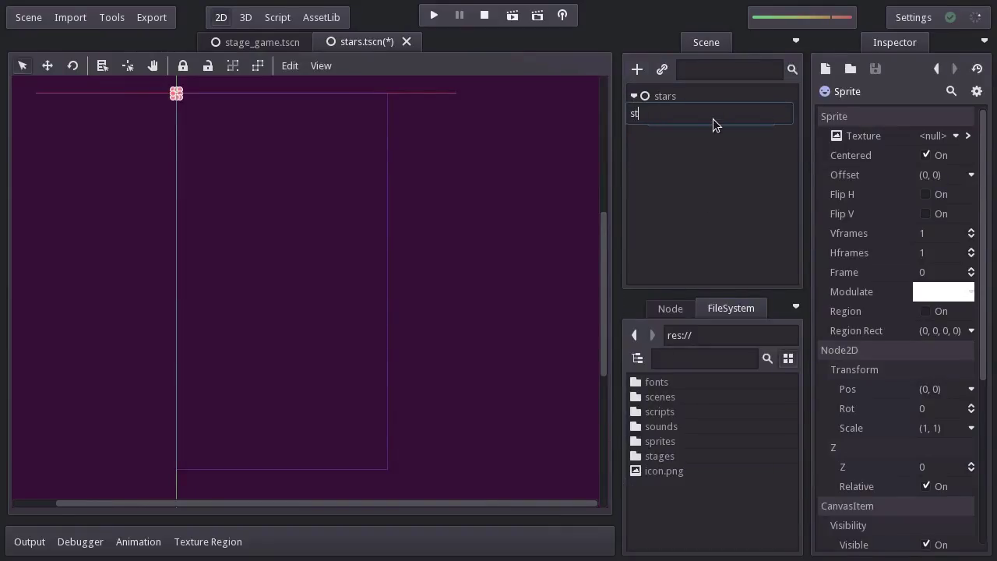
{"action": "type", "text": "ar_far_0"}
{"action": "key", "text": "Return"}
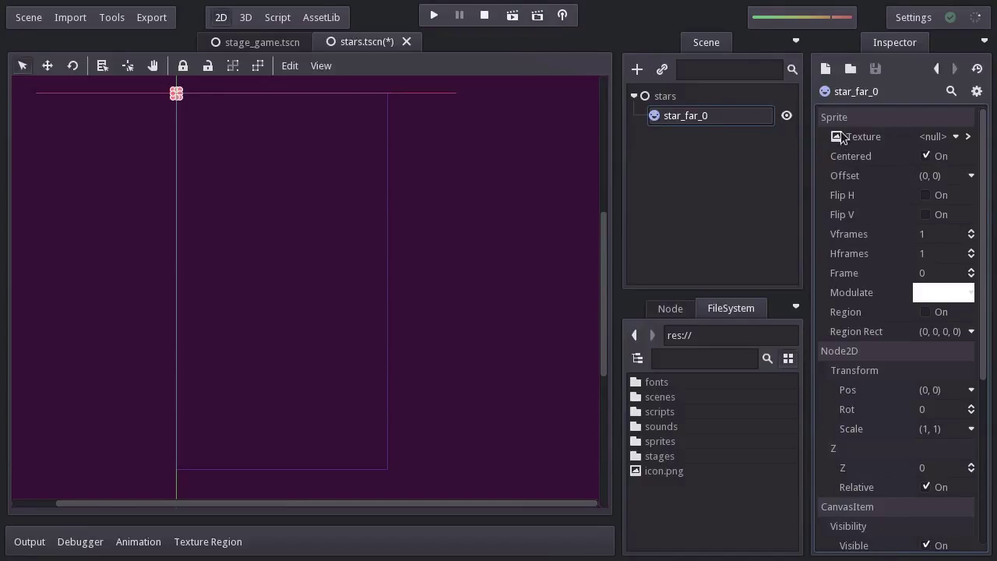
Step: Pick stars_far.png from the sprites folder as the sprite's texture
{"action": "left_click", "coordinate": [935, 137]}
{"action": "left_click", "coordinate": [924, 220]}
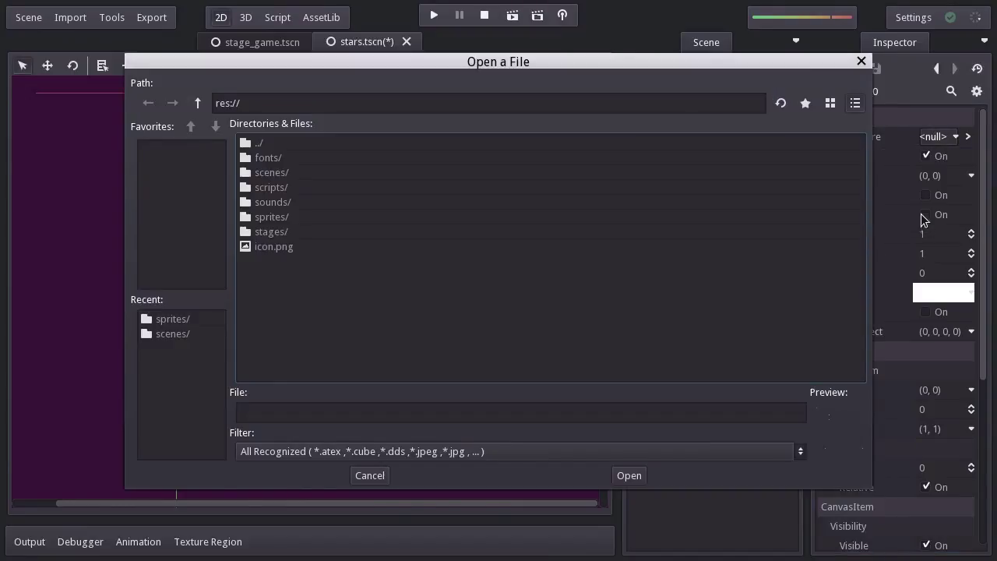
{"action": "double_click", "coordinate": [279, 217]}
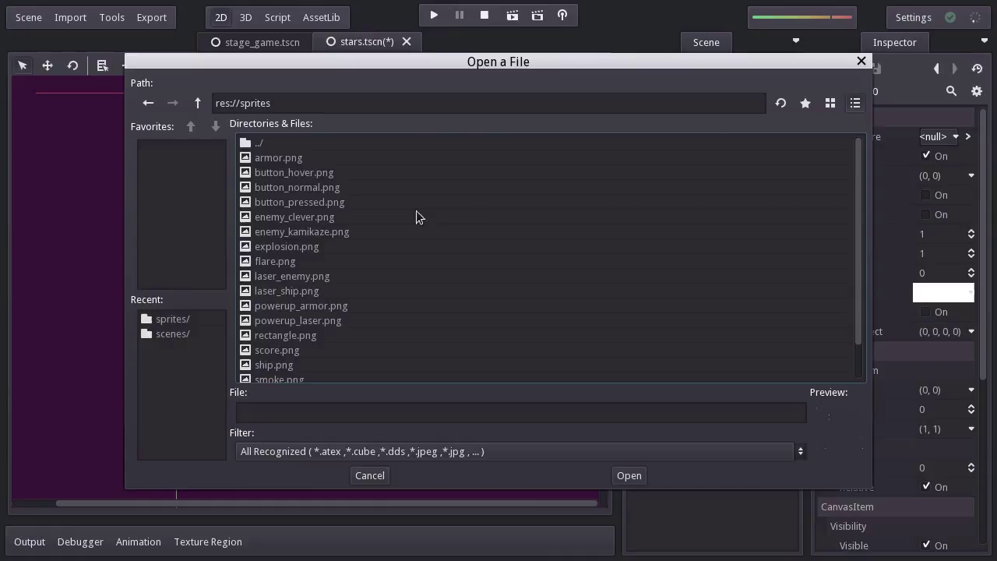
{"action": "left_click_drag", "start_coordinate": [856, 234], "coordinate": [855, 273]}
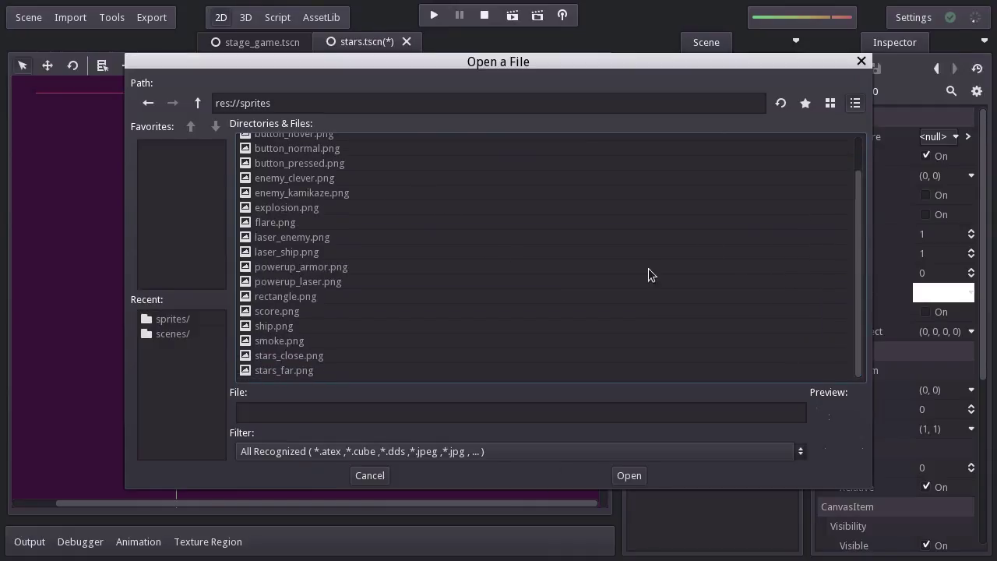
{"action": "left_click", "coordinate": [286, 371]}
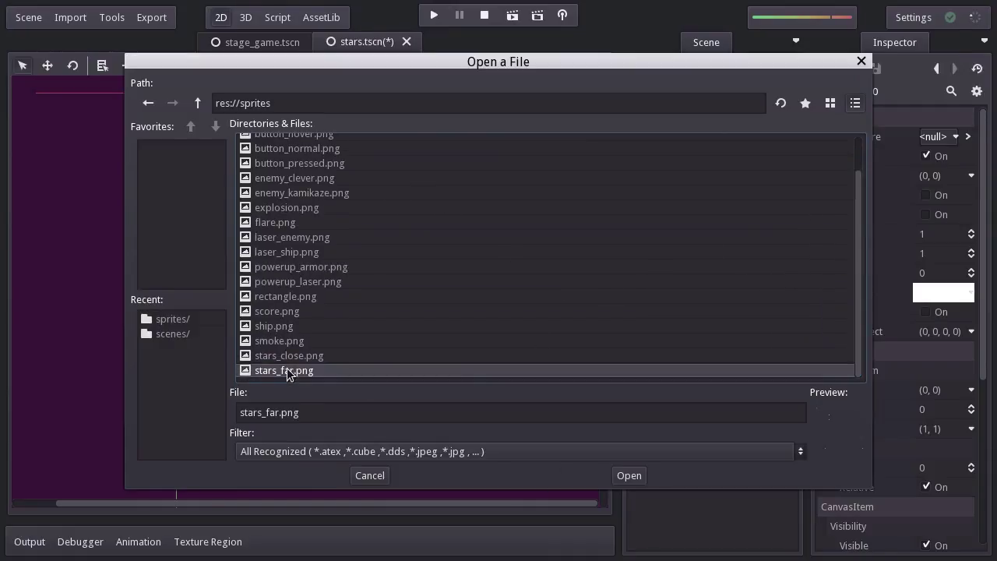
Step: Load stars_far.png as star_far_0's texture and turn off Centered
{"action": "left_click", "coordinate": [627, 475]}
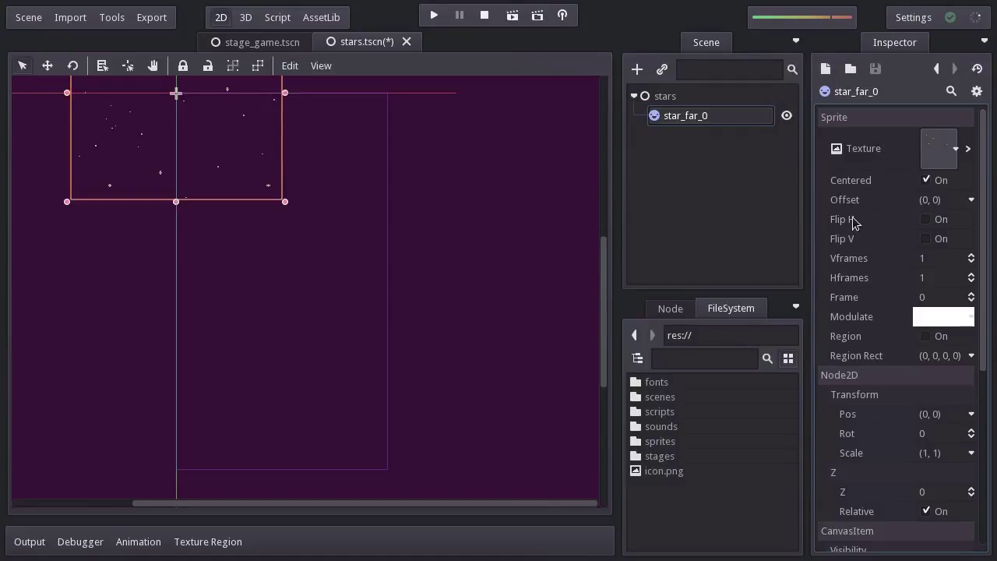
{"action": "left_click", "coordinate": [926, 181]}
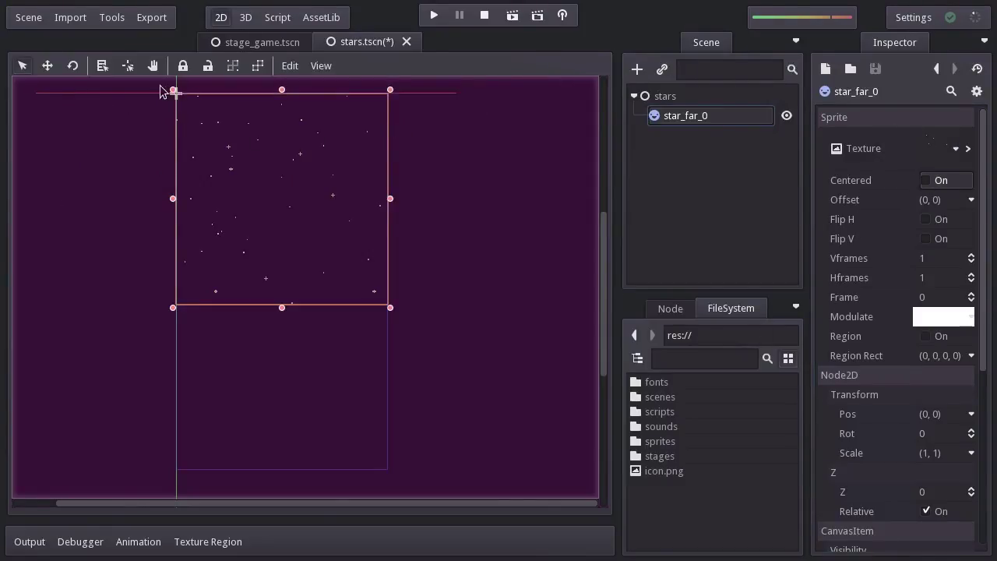
{"action": "middle_click_drag", "start_coordinate": [229, 116], "coordinate": [216, 197]}
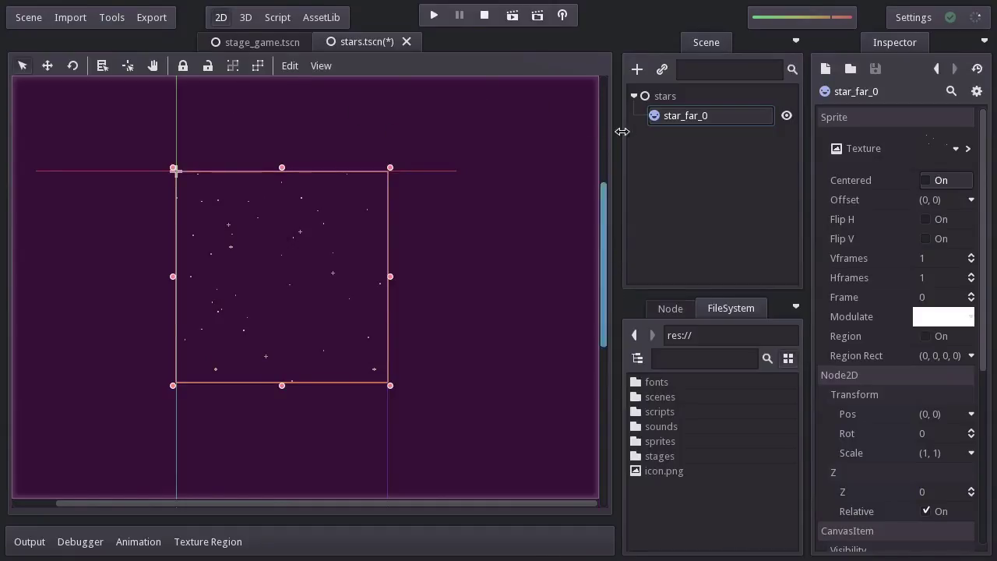
{"action": "left_click", "coordinate": [968, 148]}
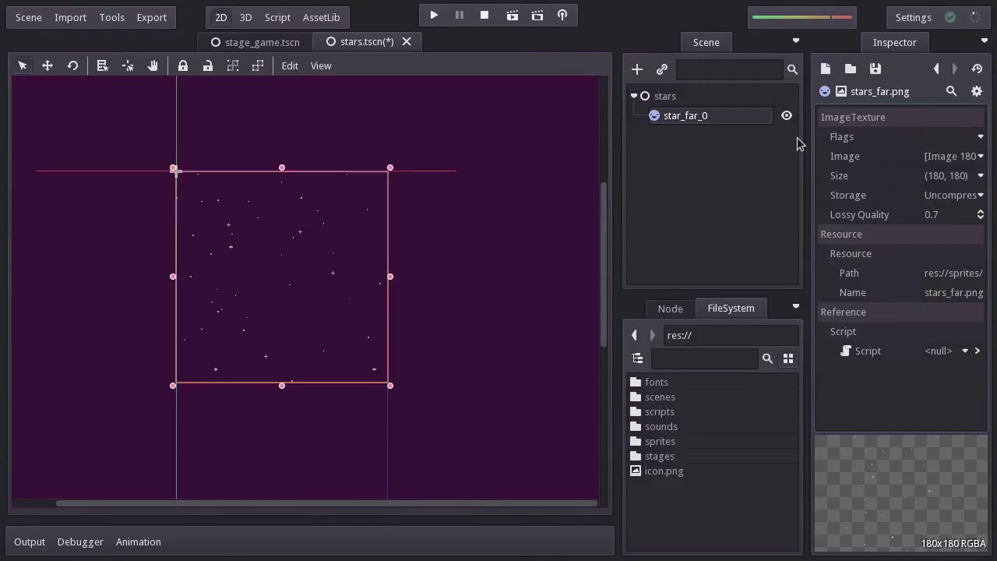
{"action": "left_click", "coordinate": [711, 117]}
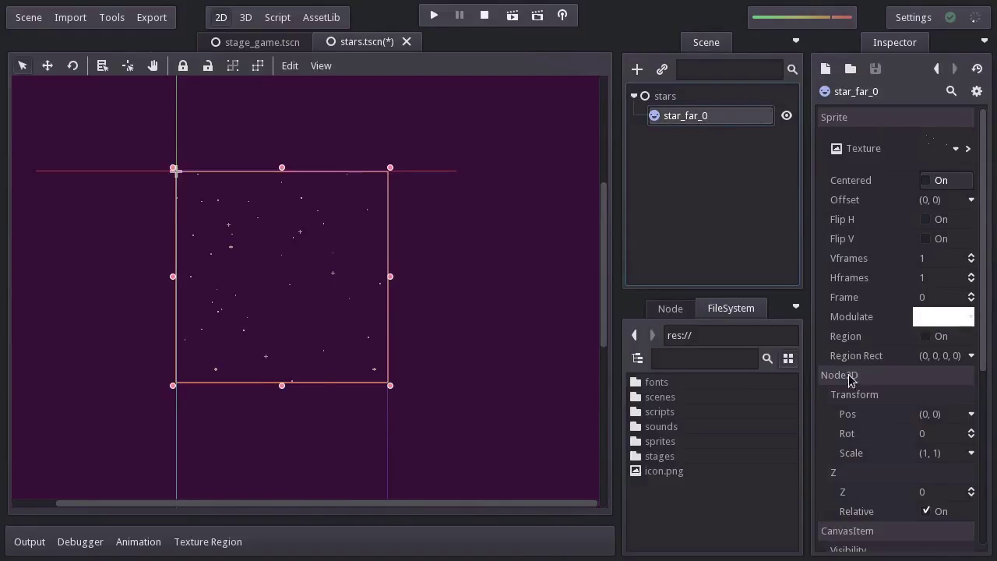
Step: Set star_far_0's position to (0, -180)
{"action": "left_click", "coordinate": [944, 419]}
{"action": "left_click", "coordinate": [937, 436]}
{"action": "type", "text": "-180"}
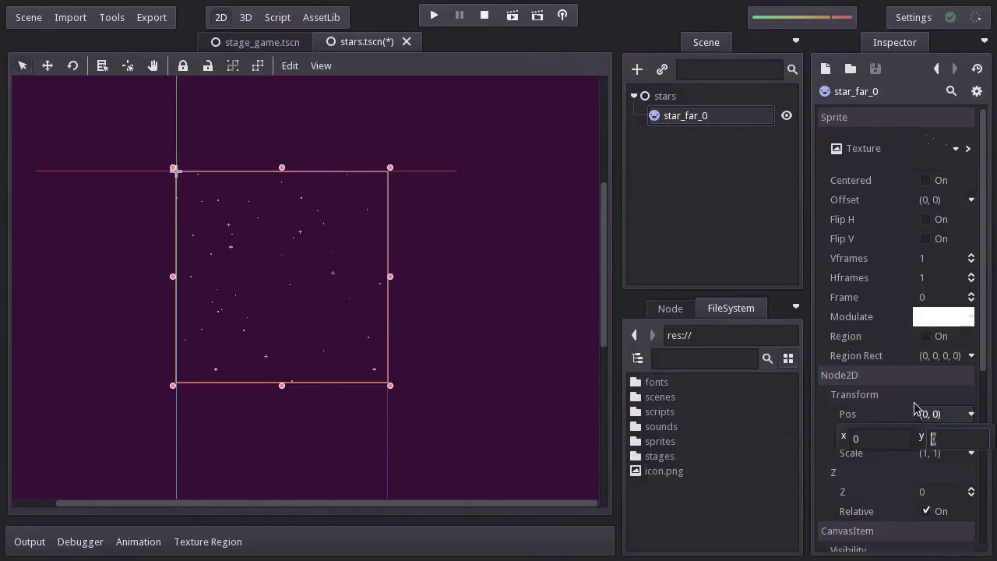
{"action": "key", "text": "Return"}
{"action": "left_click", "coordinate": [915, 399]}
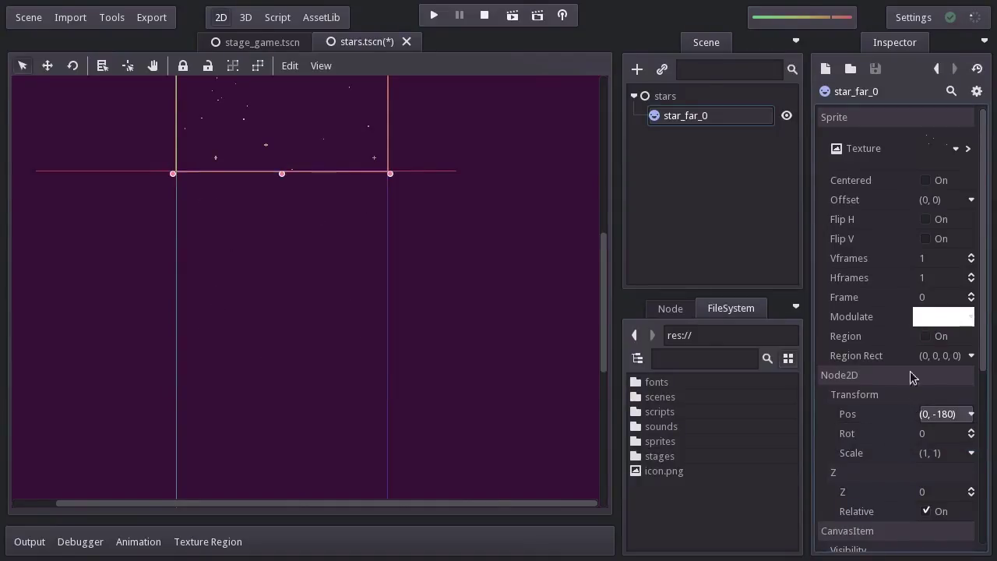
{"action": "scroll", "coordinate": [510, 384], "scroll_direction": "down", "scroll_amount": 3}
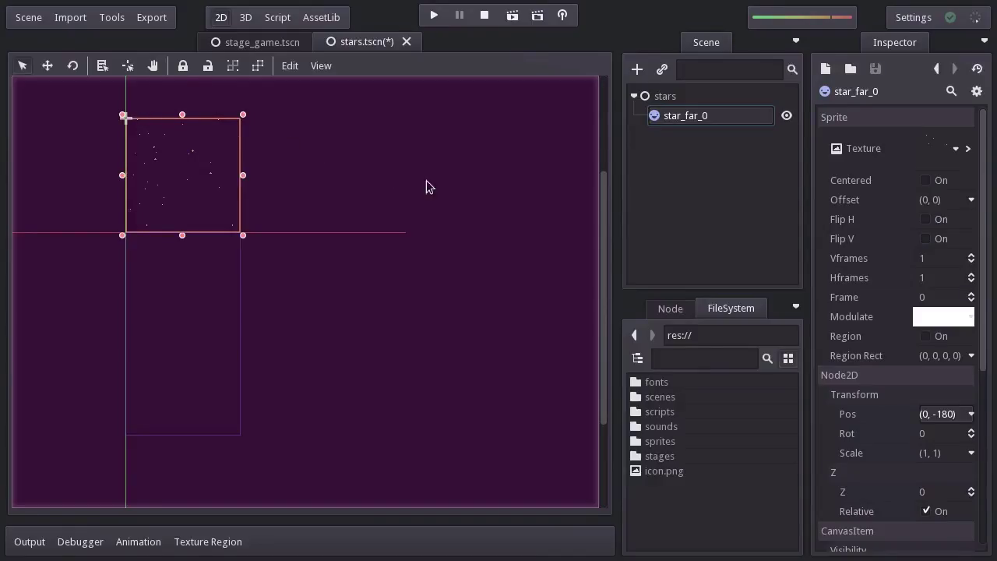
Step: Attach a new script saved as scripts/star.gd to star_far_0
{"action": "right_click", "coordinate": [699, 122]}
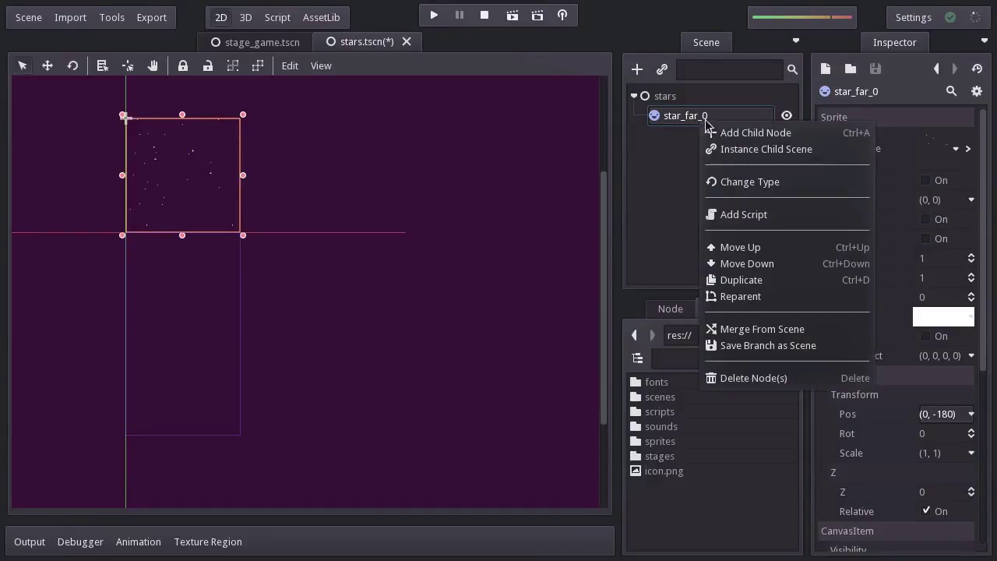
{"action": "left_click", "coordinate": [730, 214]}
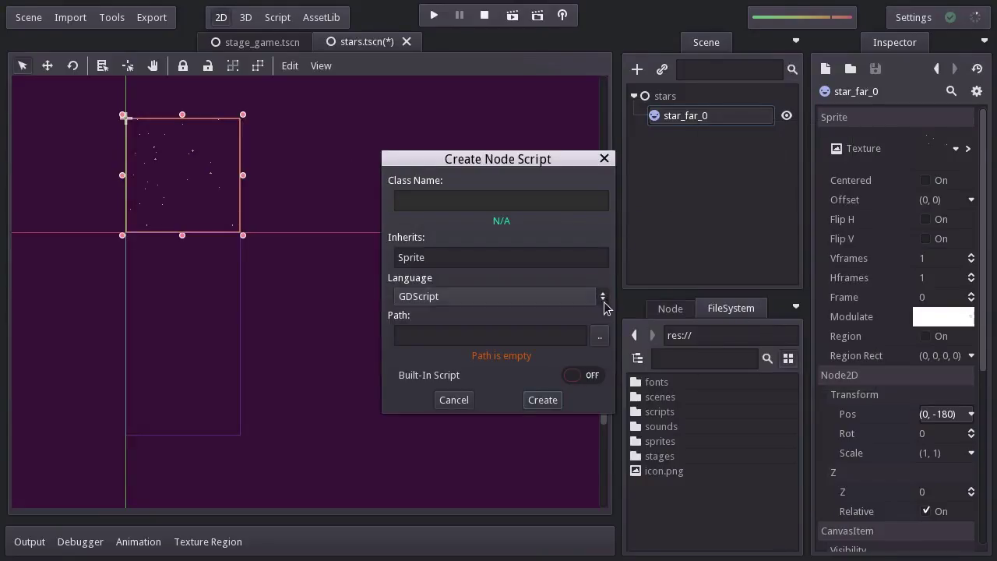
{"action": "left_click", "coordinate": [599, 336]}
{"action": "double_click", "coordinate": [271, 189]}
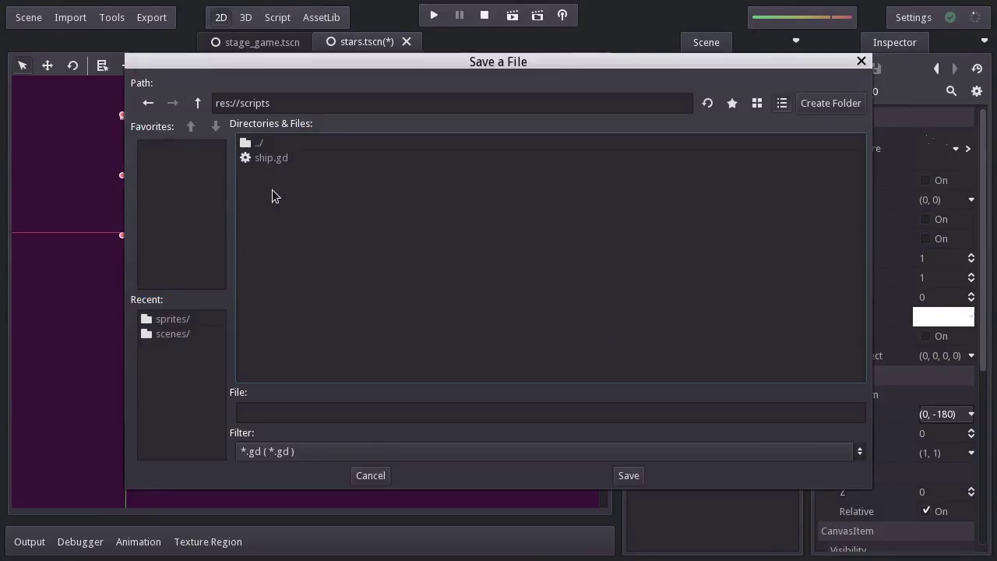
{"action": "left_click", "coordinate": [321, 411]}
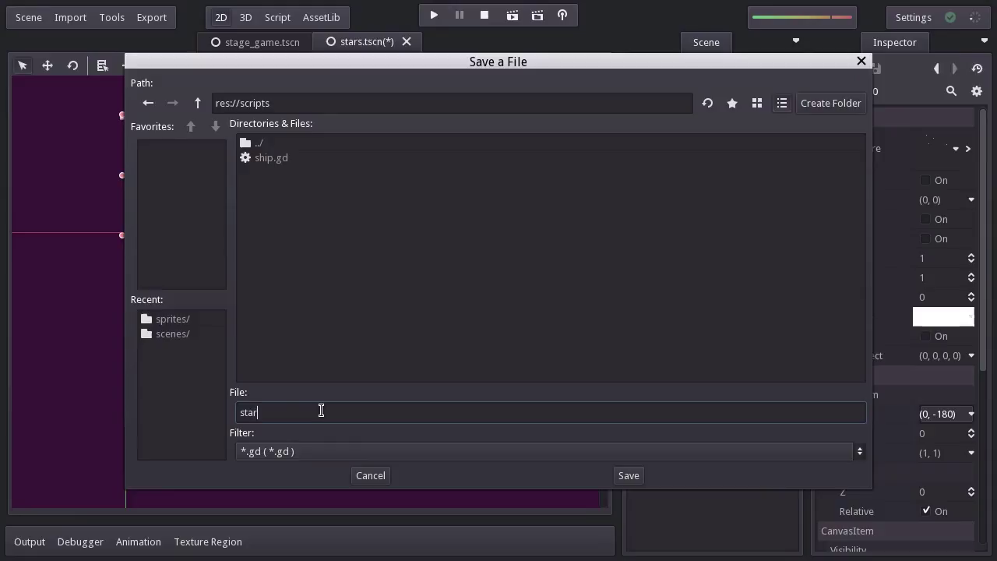
{"action": "type", "text": "star.gd"}
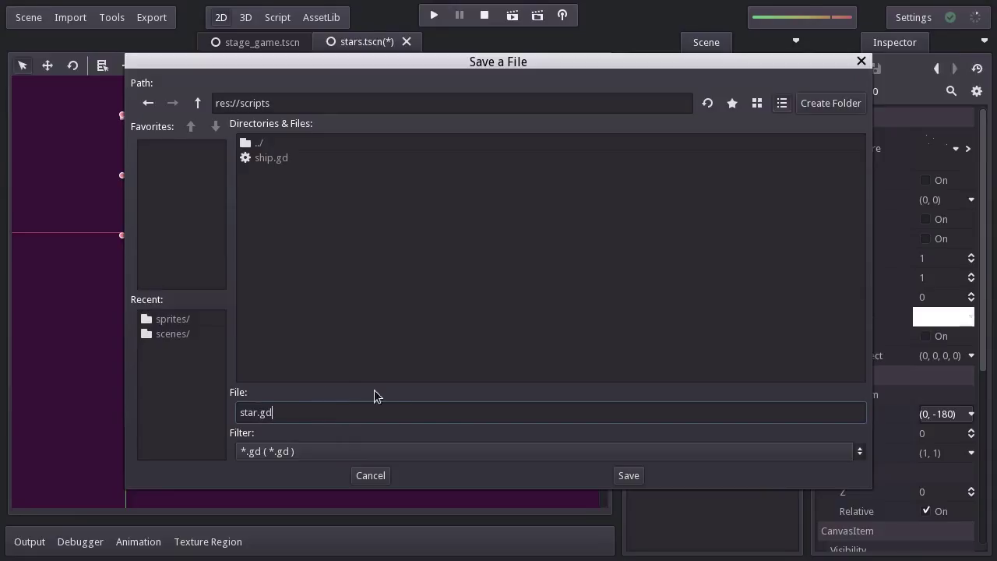
{"action": "left_click", "coordinate": [619, 478]}
{"action": "left_click", "coordinate": [536, 401]}
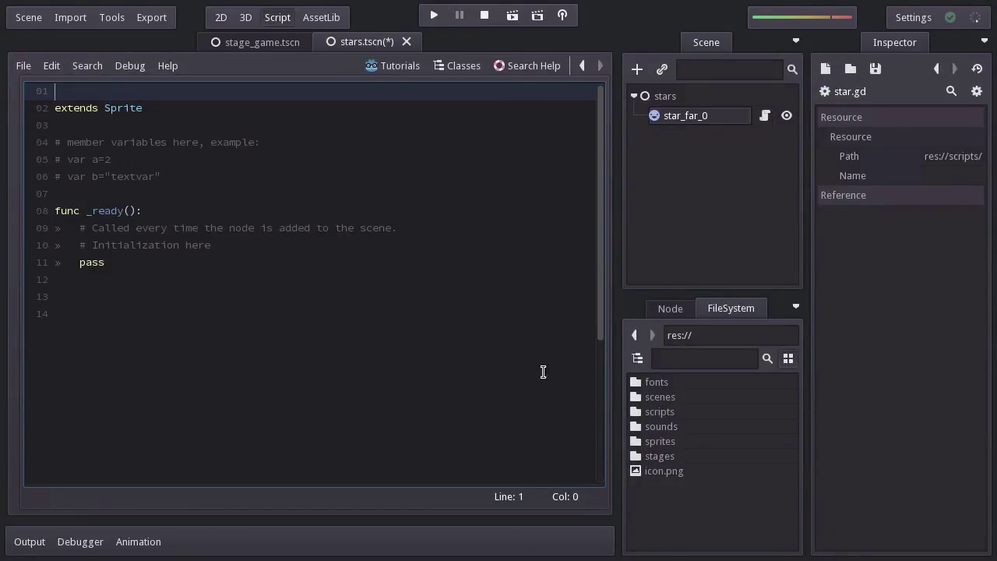
Step: Strip the template comments and add a '# script: star' header line
{"action": "left_click_drag", "start_coordinate": [234, 249], "coordinate": [201, 210]}
{"action": "key", "text": "BackSpace"}
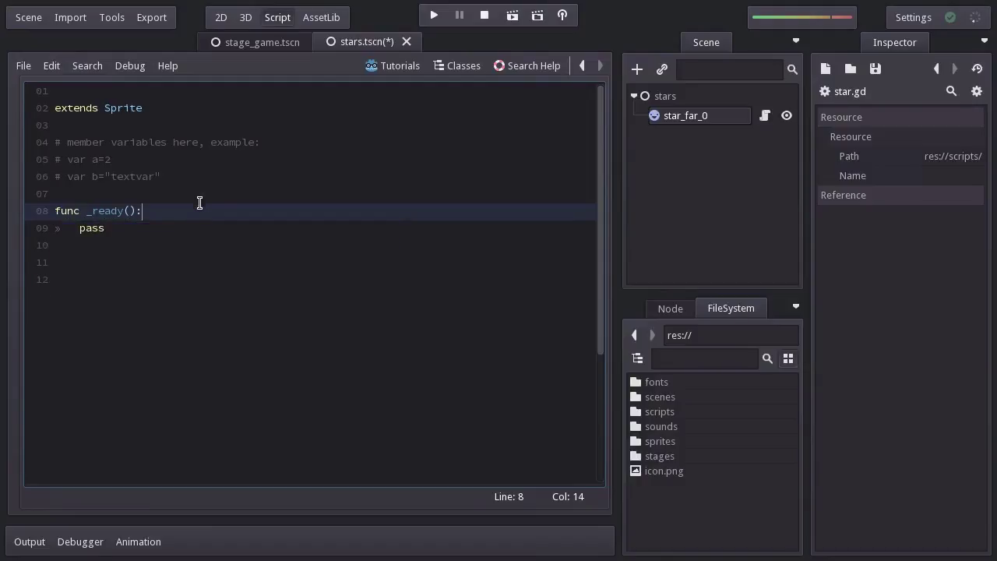
{"action": "left_click", "coordinate": [154, 167]}
{"action": "left_click_drag", "start_coordinate": [155, 167], "coordinate": [182, 122]}
{"action": "key", "text": "BackSpace"}
{"action": "key", "text": "Up"}
{"action": "key", "text": "Up"}
{"action": "type", "text": "# scri"}
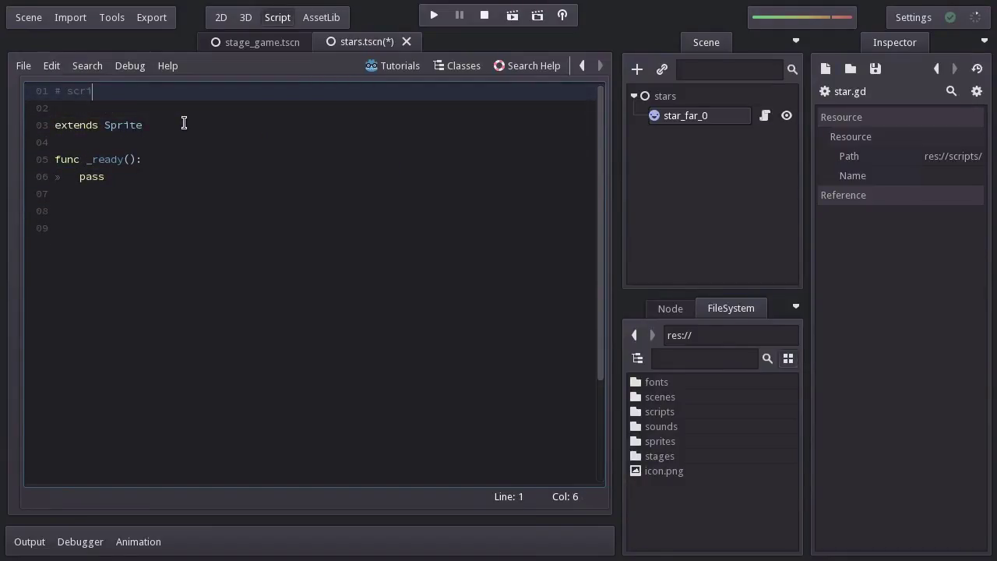
{"action": "type", "text": "pt: star"}
Step: Declare 'export var velocity = Vector2()' so Velocity shows on star_far_0
{"action": "key", "text": "Down"}
{"action": "key", "text": "Down"}
{"action": "key", "text": "Down"}
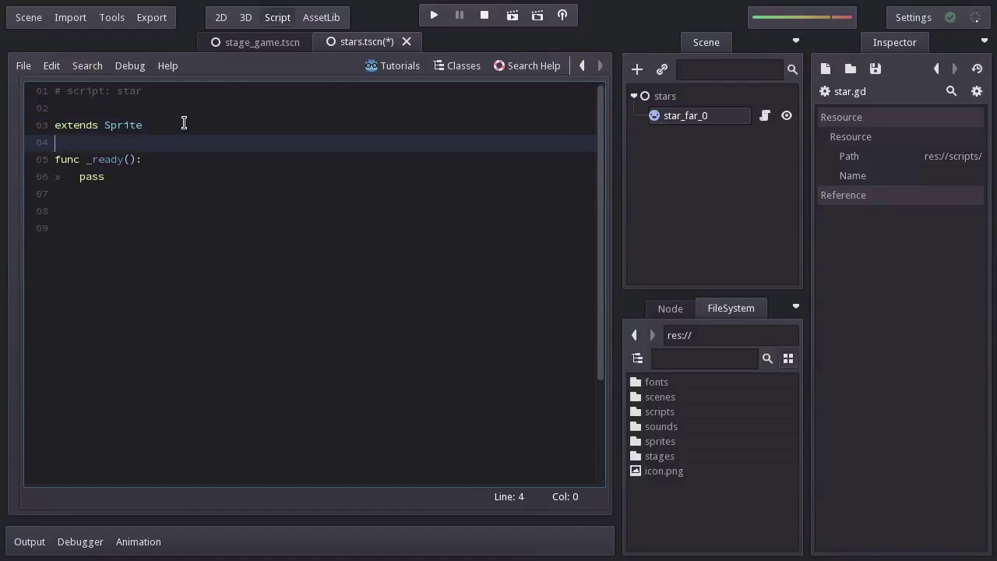
{"action": "key", "text": "Return"}
{"action": "key", "text": "Return"}
{"action": "key", "text": "Up"}
{"action": "type", "text": "var ve"}
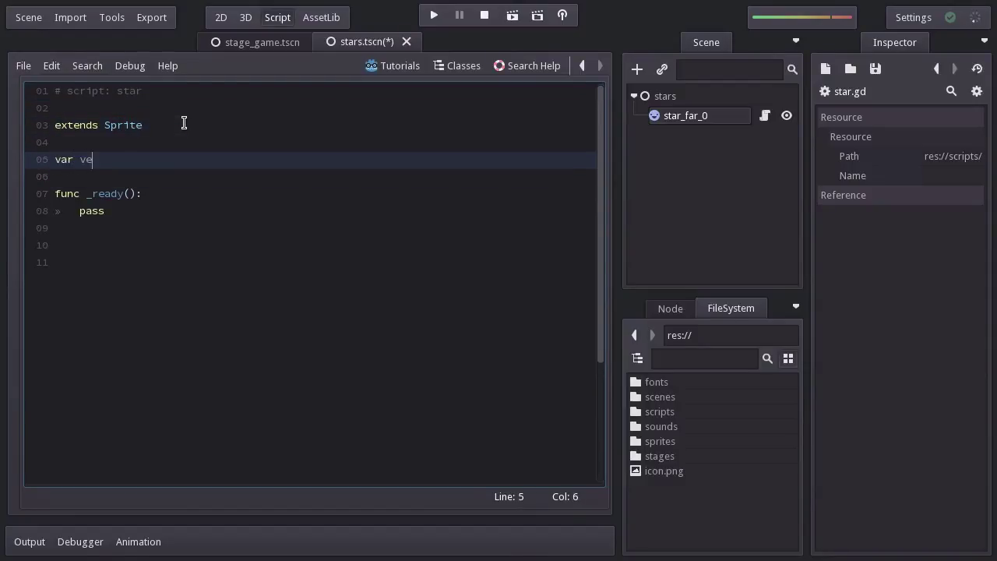
{"action": "type", "text": "locity = Vector2()"}
{"action": "key", "text": "ctrl+Left"}
{"action": "key", "text": "ctrl+Left"}
{"action": "key", "text": "ctrl+Left"}
{"action": "key", "text": "Left"}
{"action": "type", "text": "export"}
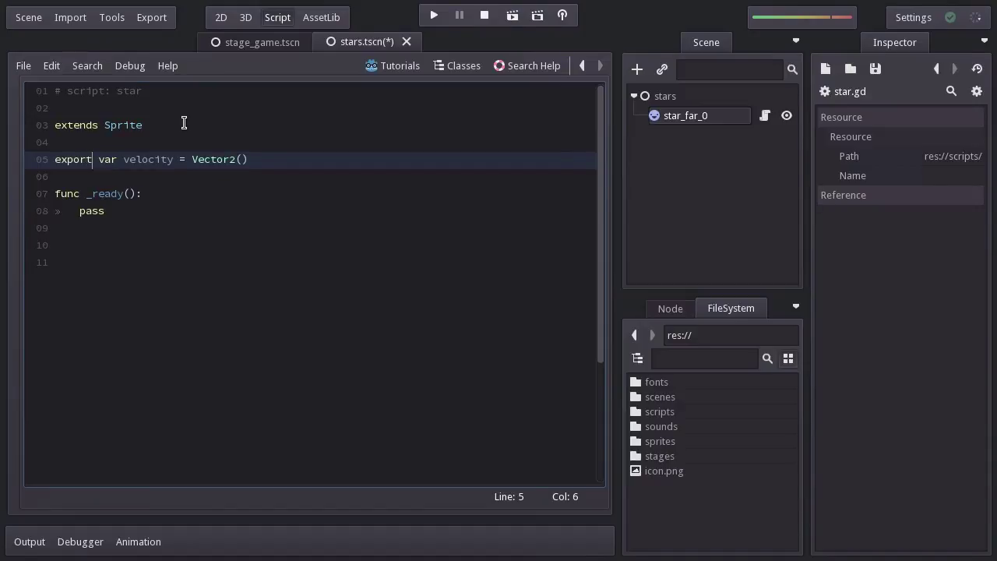
{"action": "left_click", "coordinate": [685, 118]}
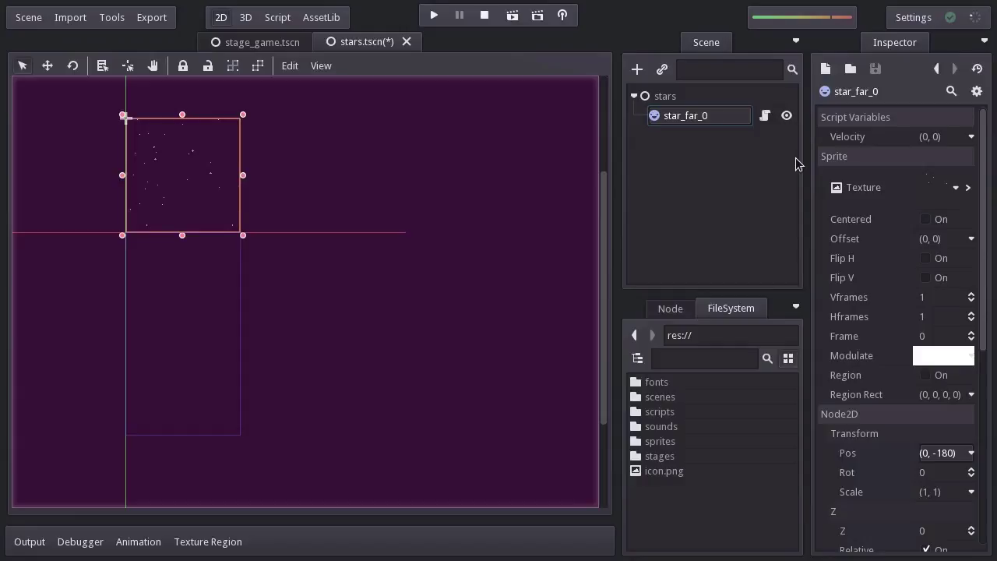
Step: Add set_process(true) in _ready and a new _process(delta) function
{"action": "left_click", "coordinate": [764, 116]}
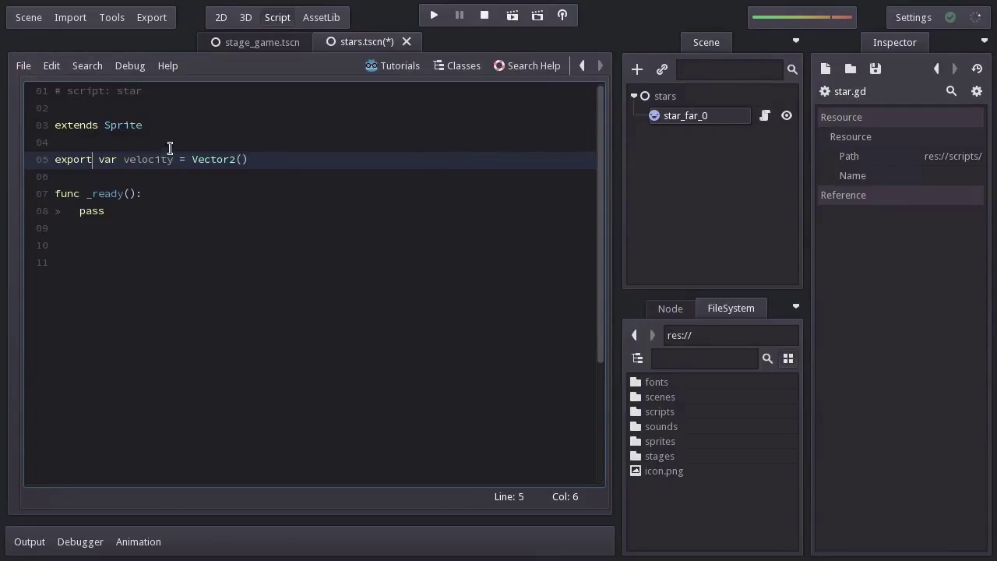
{"action": "key", "text": "Down"}
{"action": "key", "text": "Down"}
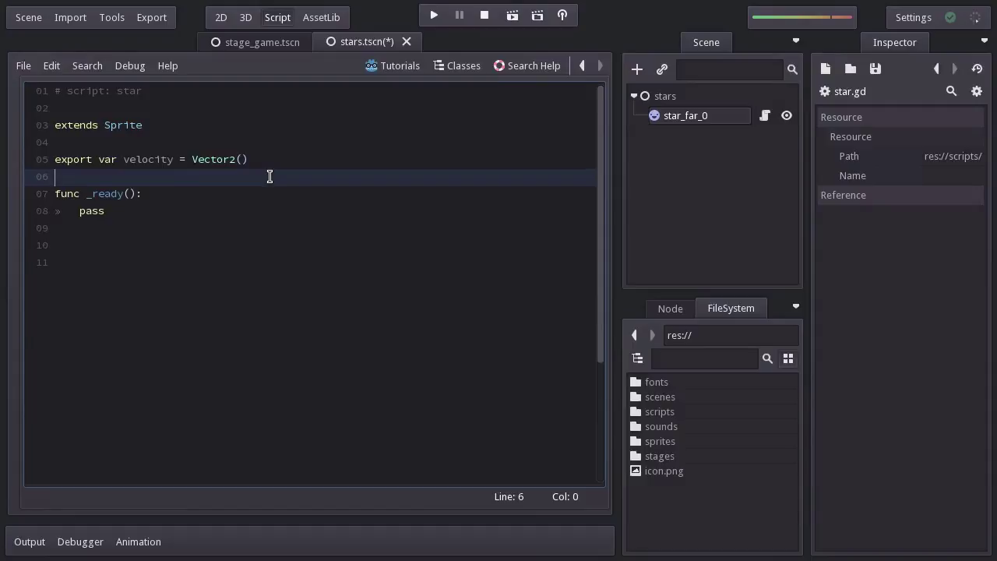
{"action": "key", "text": "Return"}
{"action": "type", "text": "se"}
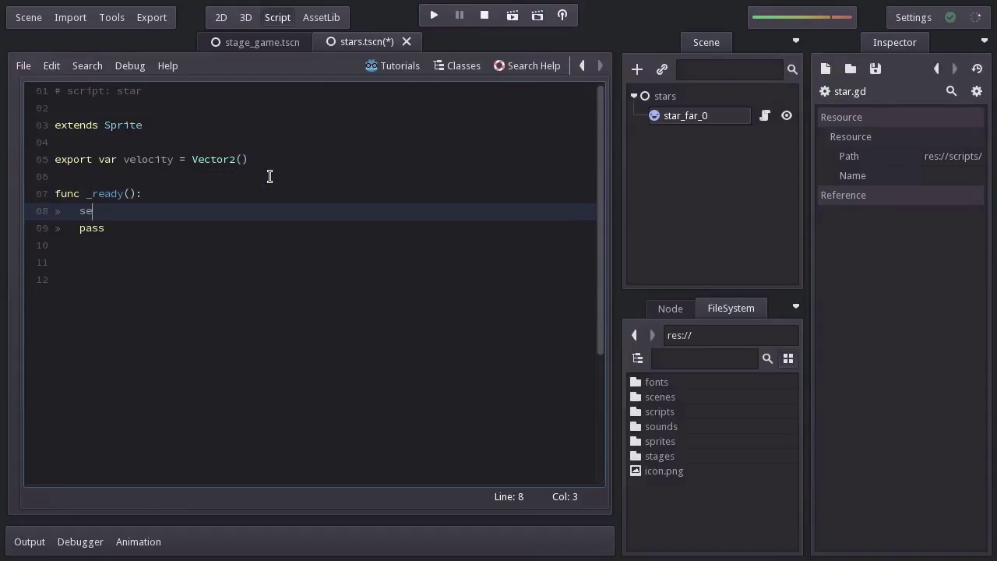
{"action": "type", "text": "t_process(true"}
{"action": "key", "text": "Down"}
{"action": "key", "text": "Down"}
{"action": "key", "text": "Return"}
{"action": "type", "text": "func _proce"}
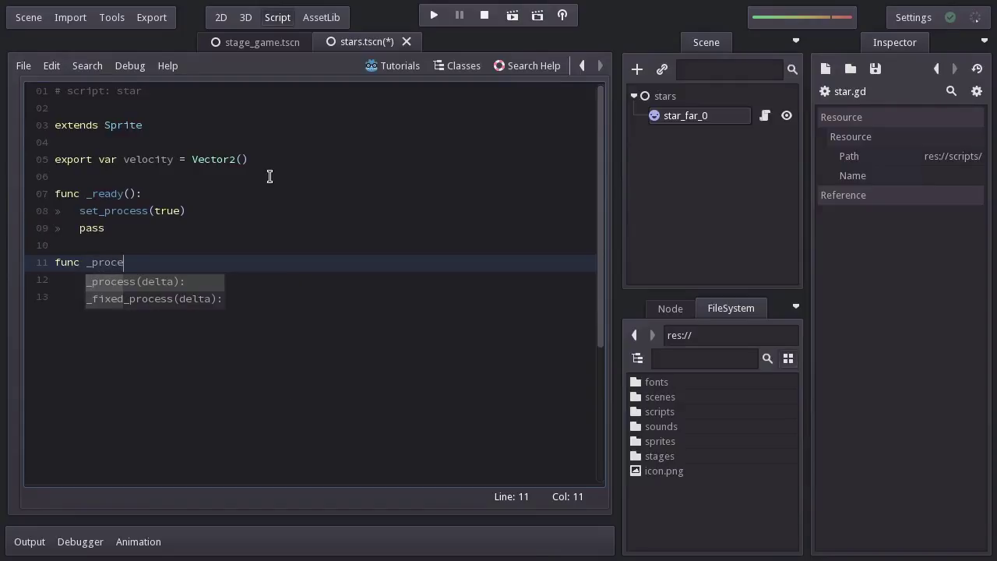
{"action": "type", "text": "ss(delta):"}
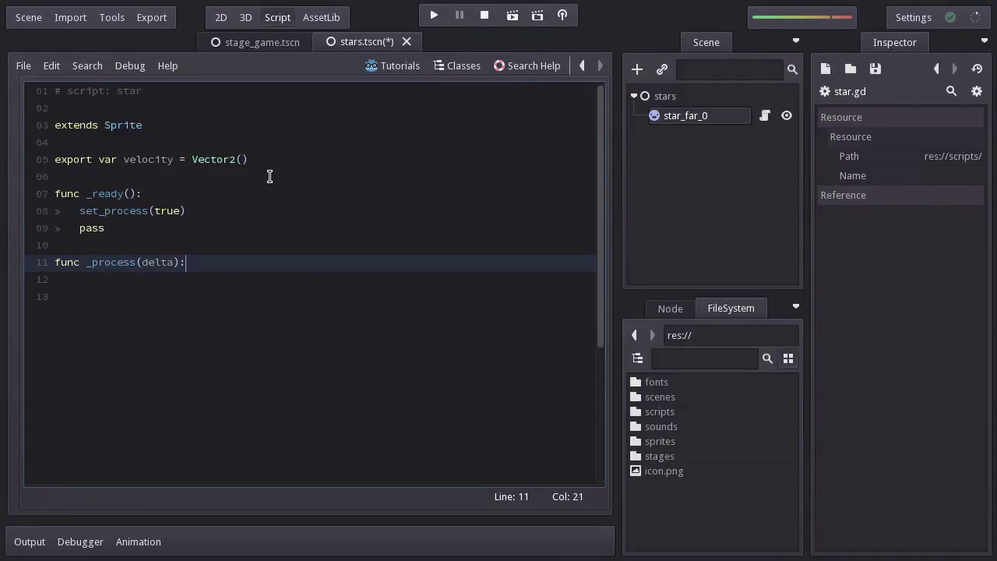
{"action": "key", "text": "Return"}
{"action": "type", "text": "pass"}
Step: Make _process move the sprite with translate(velocity * delta)
{"action": "key", "text": "Return"}
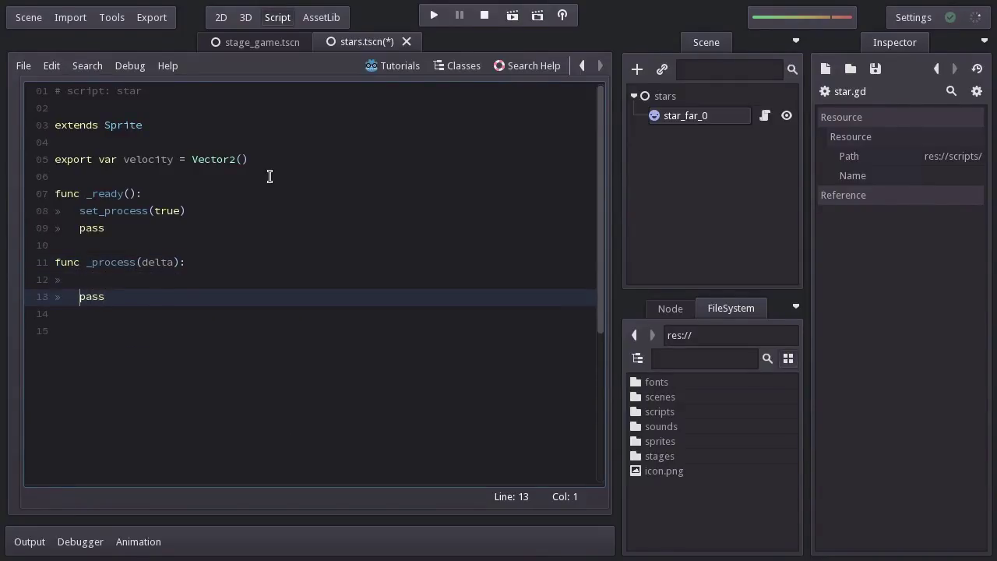
{"action": "key", "text": "Up"}
{"action": "type", "text": "translate"}
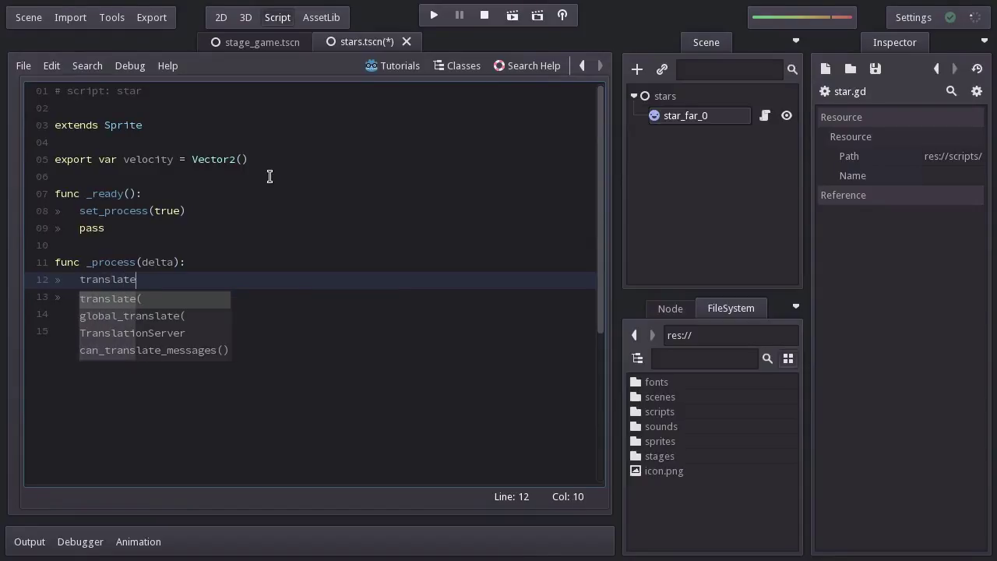
{"action": "key", "text": "Return"}
{"action": "type", "text": "velocity"}
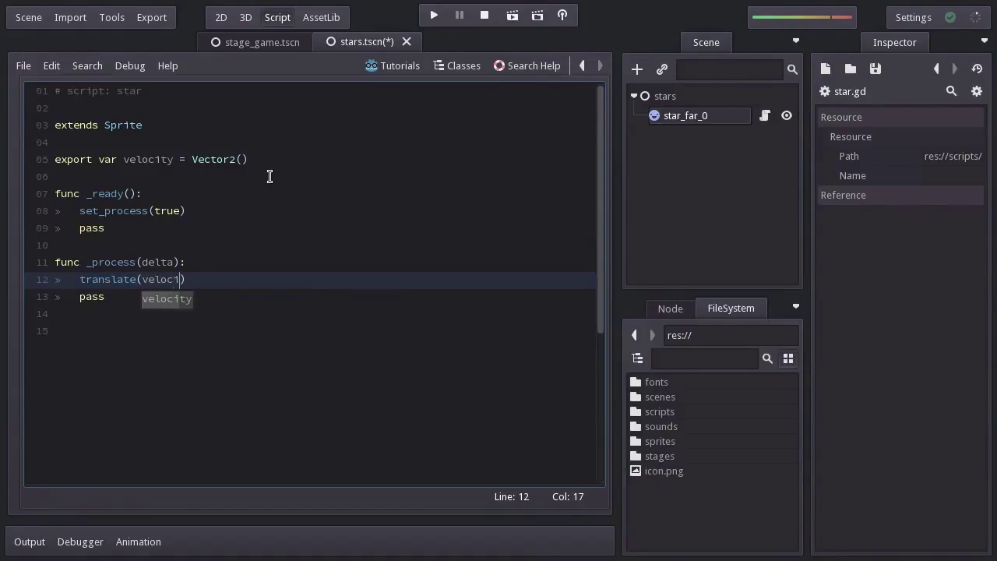
{"action": "type", "text": " * delta)"}
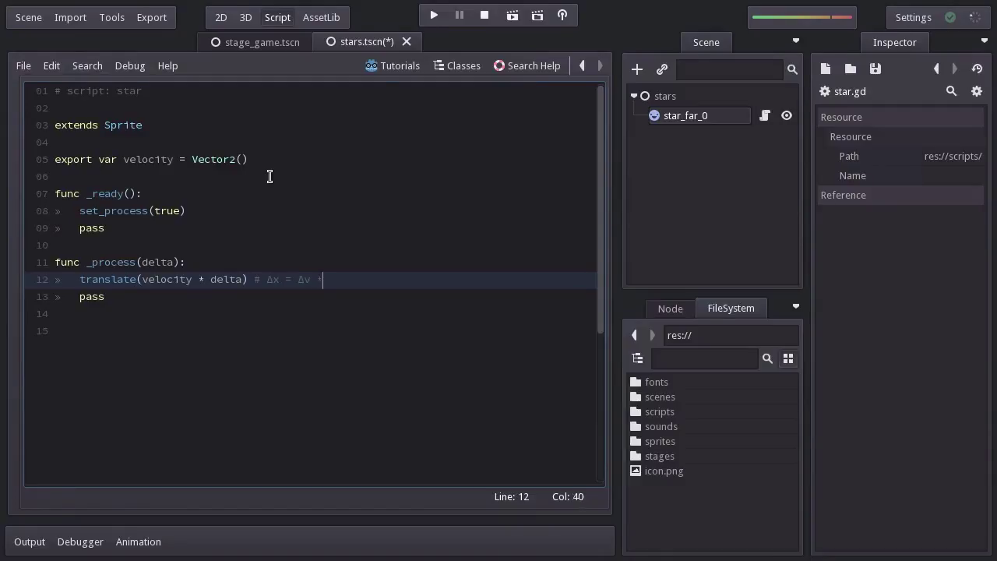
{"action": "key", "text": "shift+Left"}
{"action": "key", "text": "shift+Left"}
{"action": "key", "text": "shift+Left"}
{"action": "key", "text": "shift+Left"}
{"action": "key", "text": "shift+Left"}
{"action": "key", "text": "shift+Left"}
{"action": "key", "text": "shift+Left"}
{"action": "key", "text": "shift+Left"}
{"action": "key", "text": "shift+Left"}
{"action": "key", "text": "shift+Left"}
{"action": "key", "text": "shift+Left"}
{"action": "key", "text": "shift+Left"}
{"action": "key", "text": "shift+Left"}
{"action": "key", "text": "shift+Left"}
{"action": "key", "text": "shift+Left"}
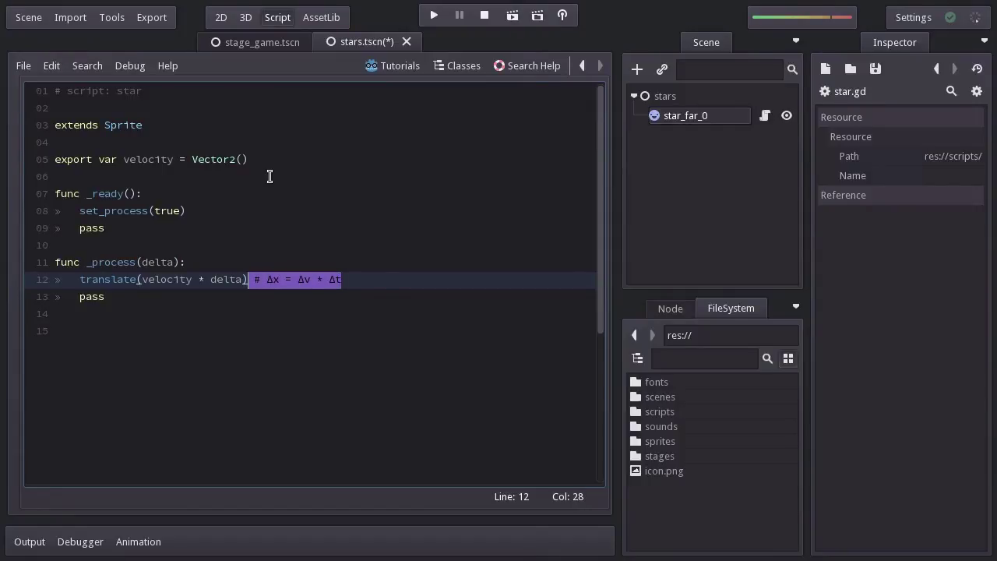
{"action": "key", "text": "BackSpace"}
Step: Reset the sprite to (0, -180) once past the viewport height, and save
{"action": "key", "text": "Return"}
{"action": "key", "text": "Return"}
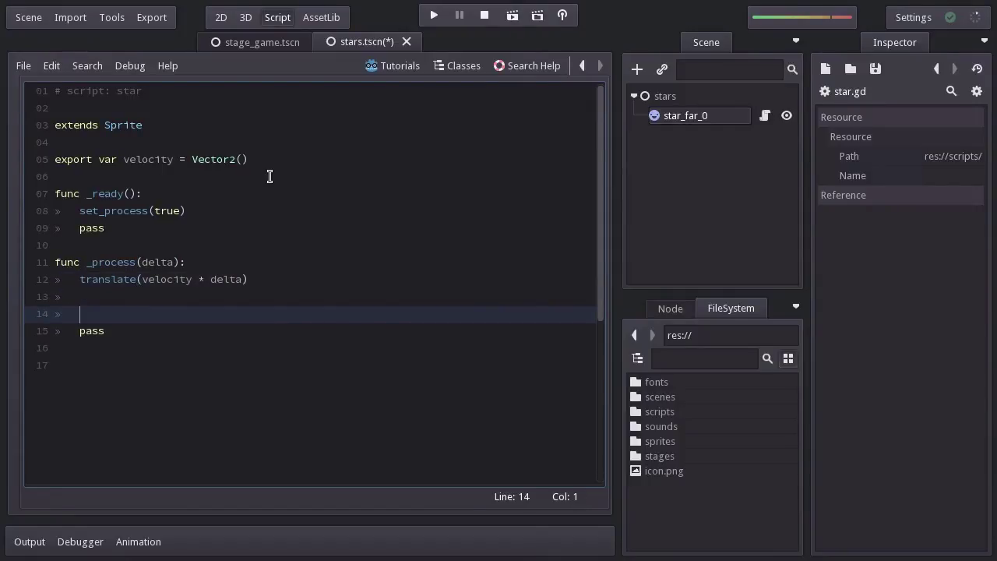
{"action": "type", "text": "if get_pos().y >= get_viewport_rec"}
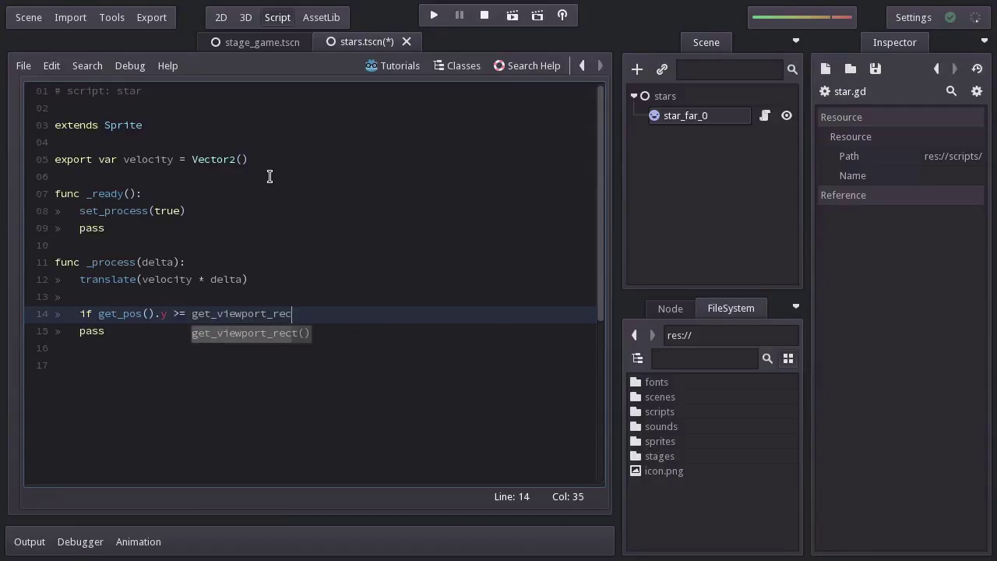
{"action": "type", "text": "t().size.heigh"}
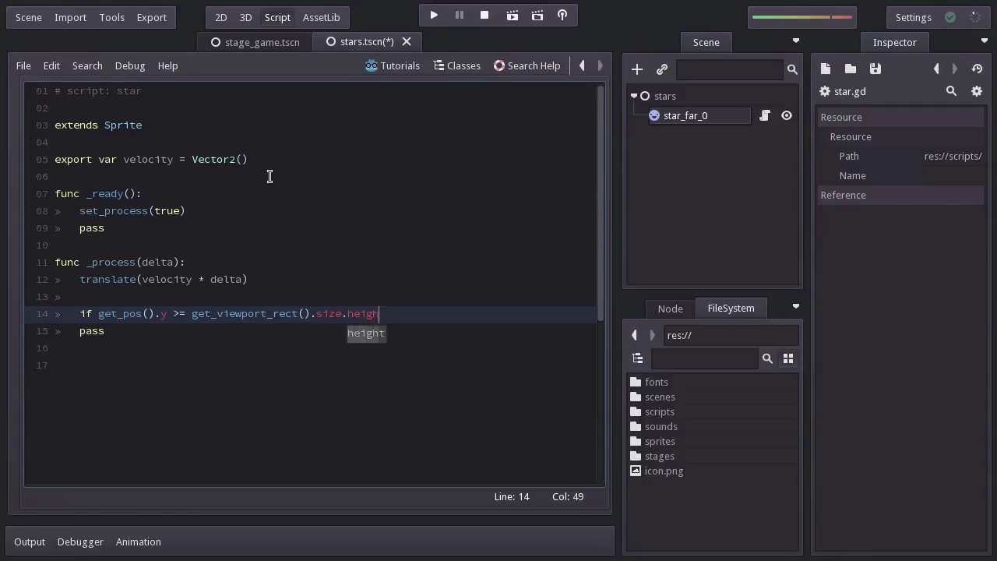
{"action": "type", "text": "t:"}
{"action": "key", "text": "Return"}
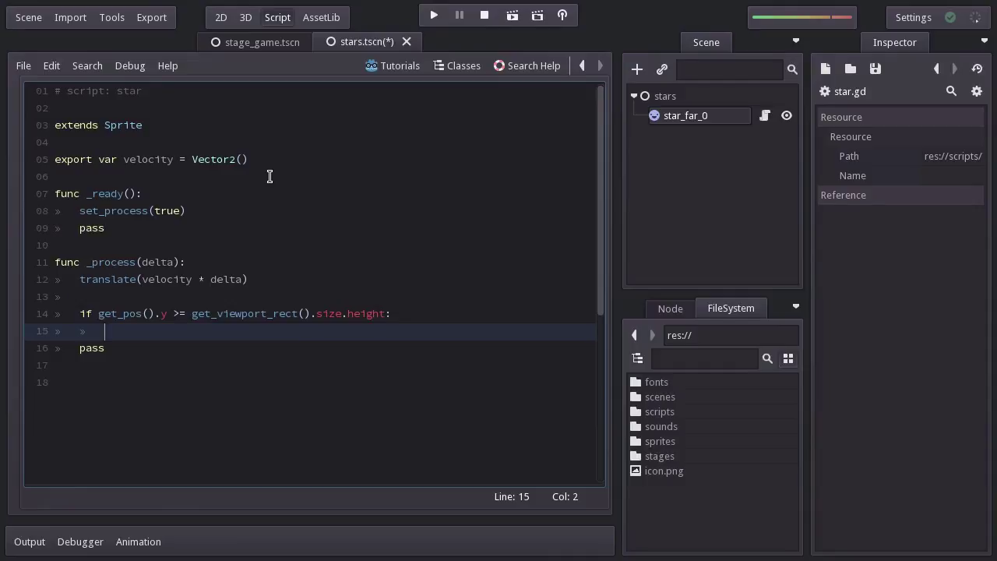
{"action": "type", "text": "set_pos"}
{"action": "type", "text": "2"}
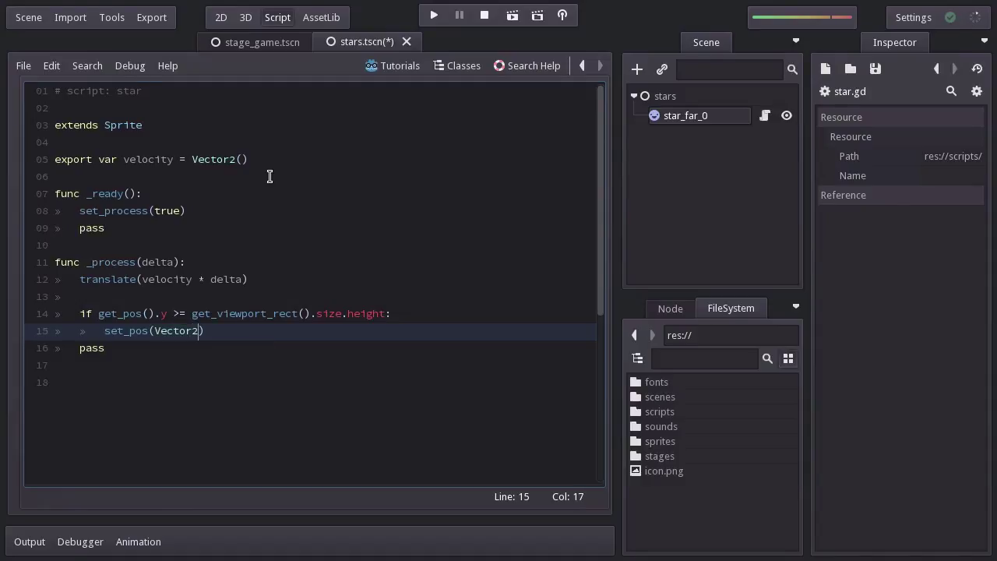
{"action": "type", "text": "(0, -180"}
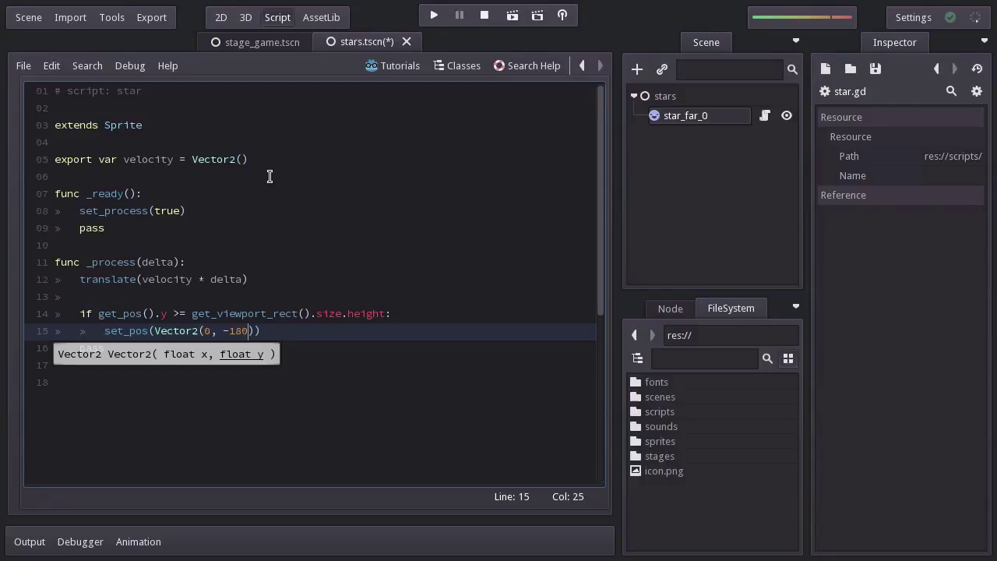
{"action": "key", "text": "ctrl+s"}
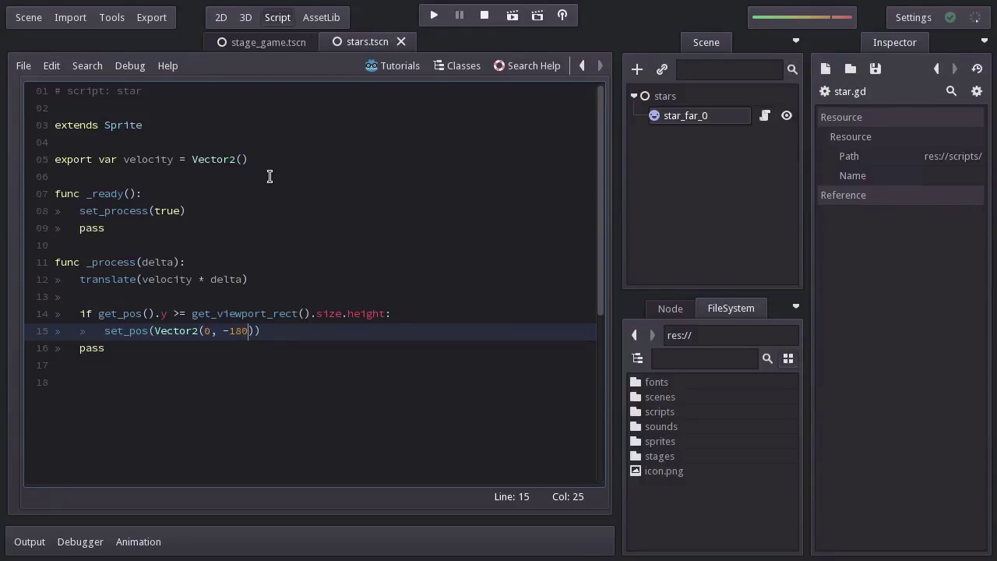
Step: Set star_far_0's Velocity to (0, 50), then save and test-run the stars scene
{"action": "left_click", "coordinate": [687, 124]}
{"action": "left_click", "coordinate": [945, 137]}
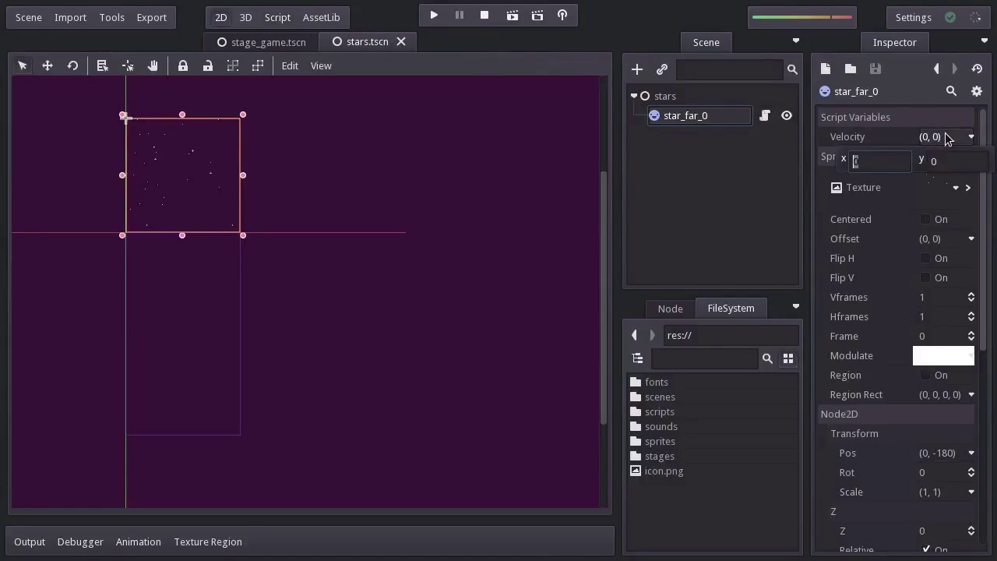
{"action": "left_click", "coordinate": [952, 160]}
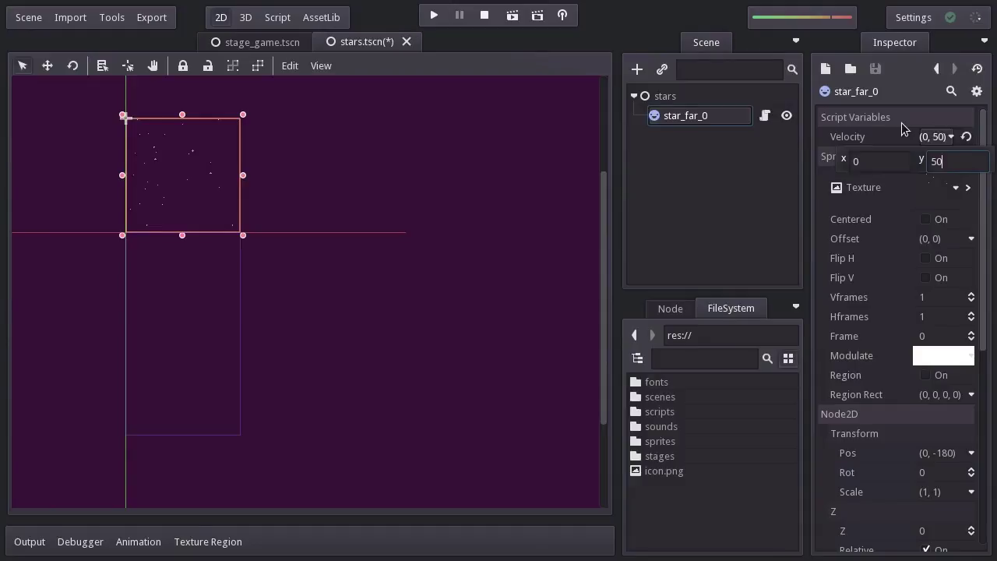
{"action": "key", "text": "Return"}
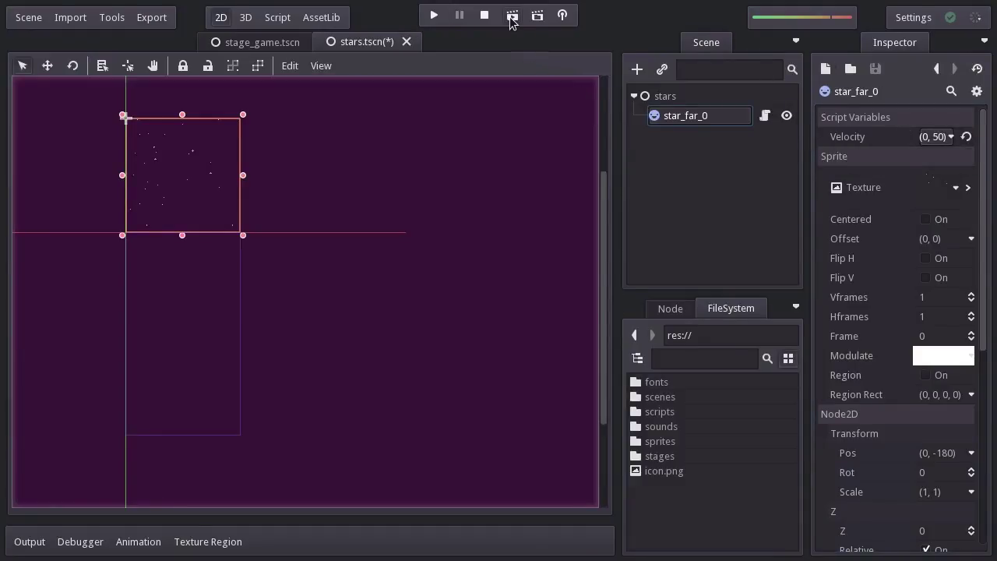
{"action": "left_click", "coordinate": [512, 16]}
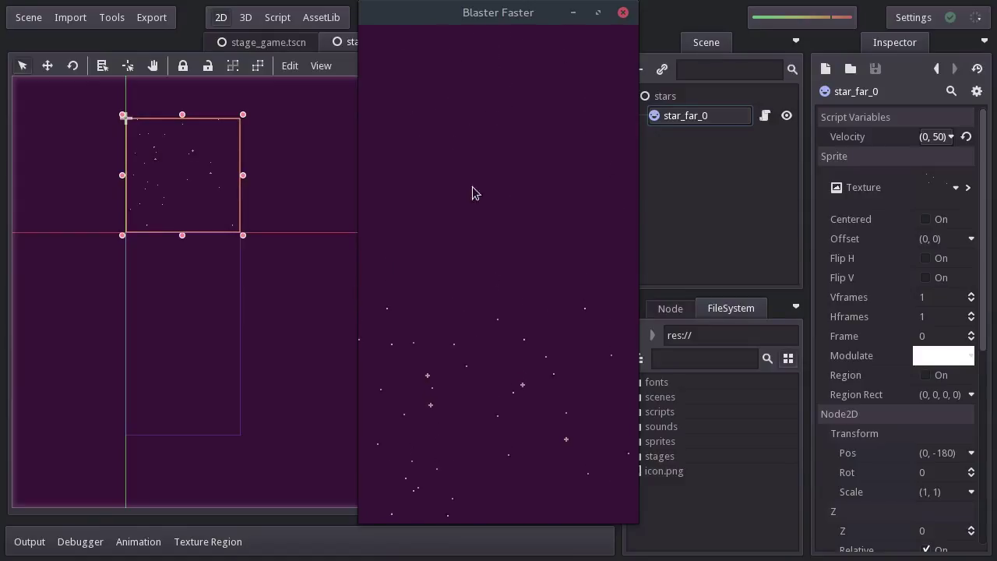
{"action": "left_click", "coordinate": [623, 13]}
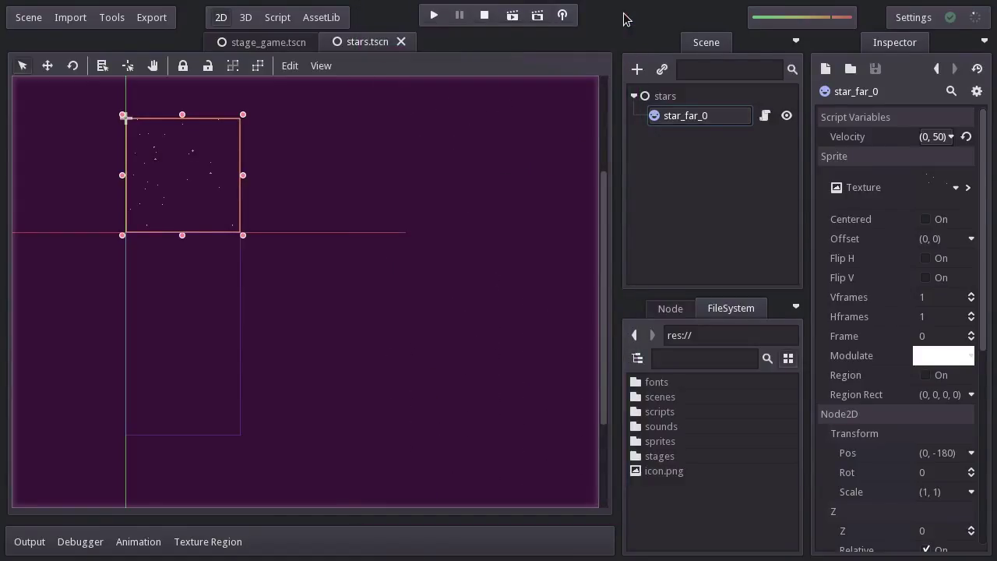
Step: Duplicate star_far_0 as star_far_1 at position (0, 0)
{"action": "left_click", "coordinate": [666, 122]}
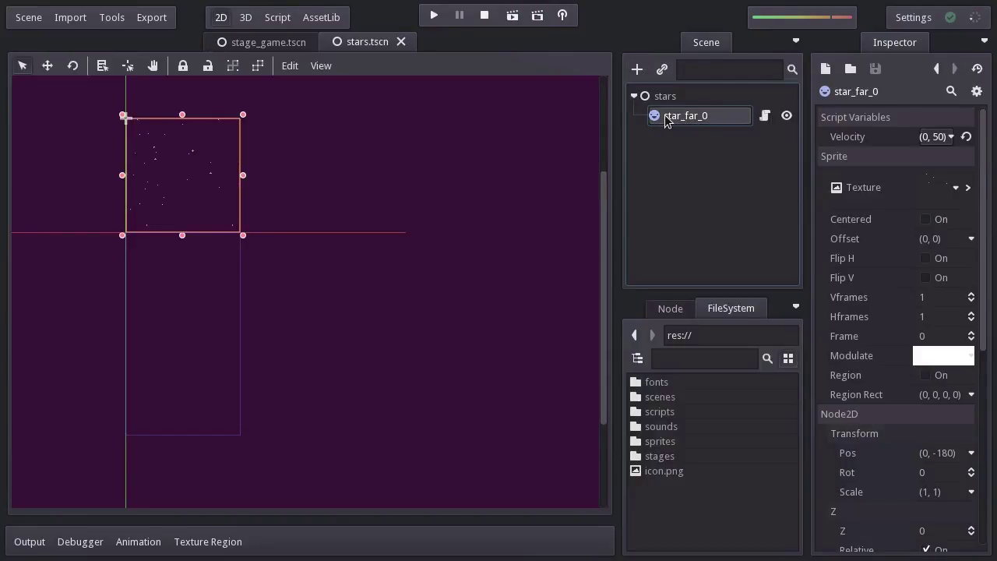
{"action": "key", "text": "ctrl+d"}
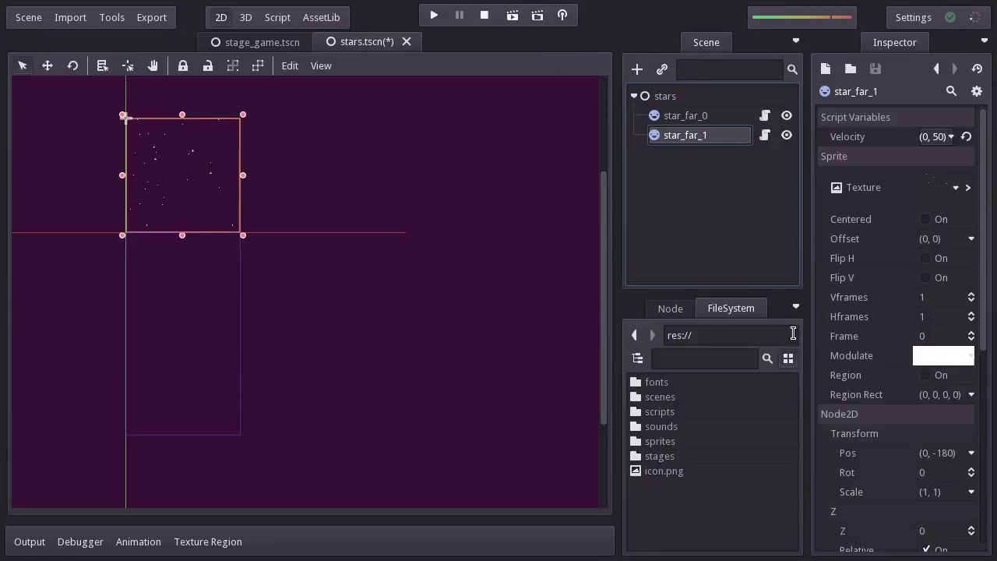
{"action": "left_click", "coordinate": [945, 457]}
{"action": "left_click", "coordinate": [959, 475]}
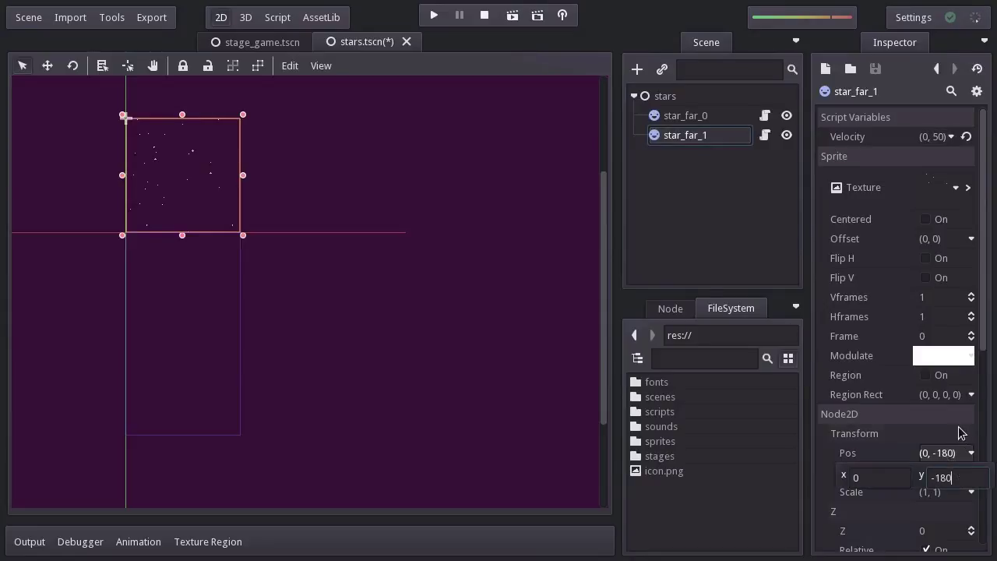
{"action": "type", "text": "+180"}
{"action": "key", "text": "Return"}
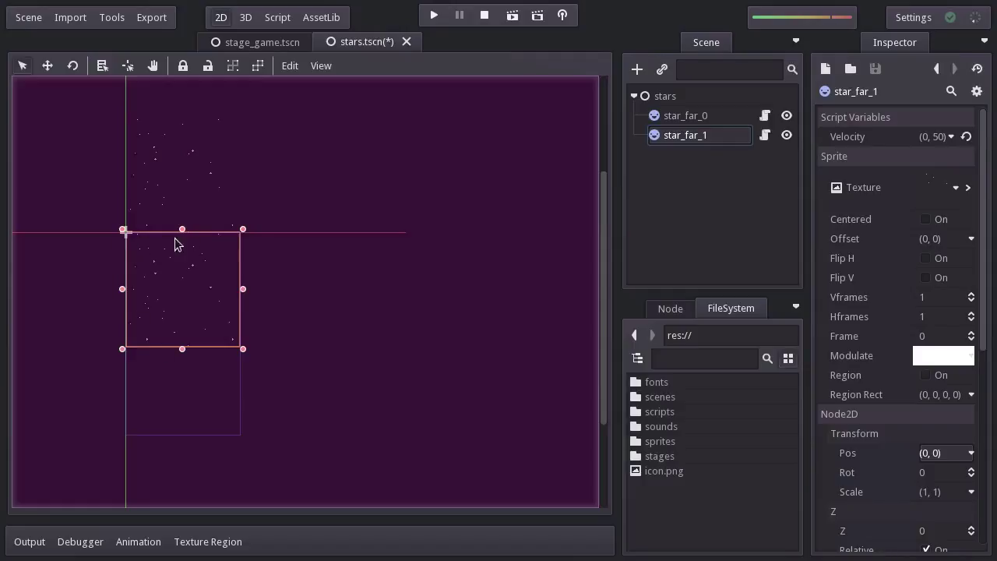
Step: Duplicate star_far_1 as star_far_2 at position (0, 180)
{"action": "scroll", "coordinate": [285, 445], "scroll_direction": "up", "scroll_amount": 5}
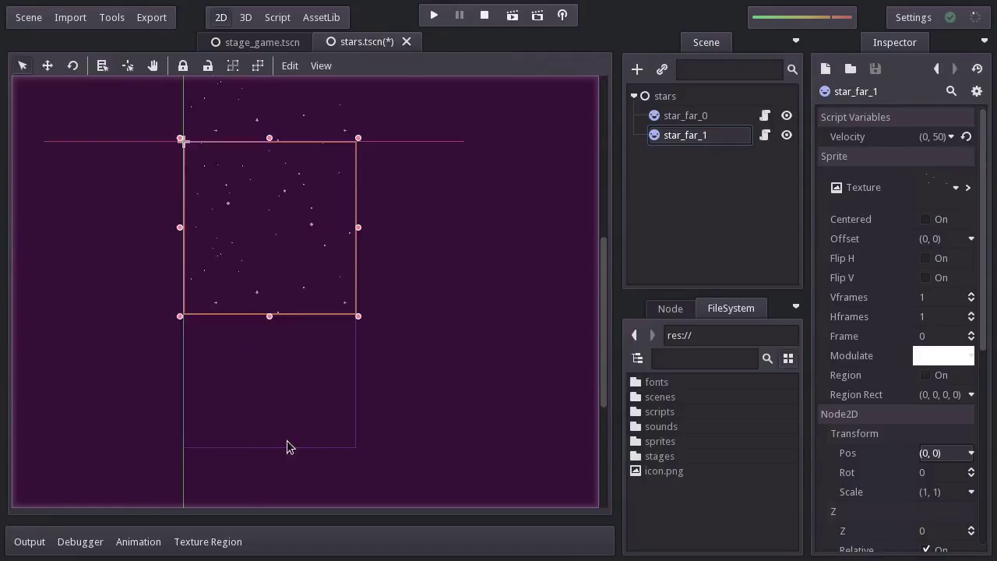
{"action": "left_click", "coordinate": [704, 136]}
{"action": "key", "text": "ctrl+d"}
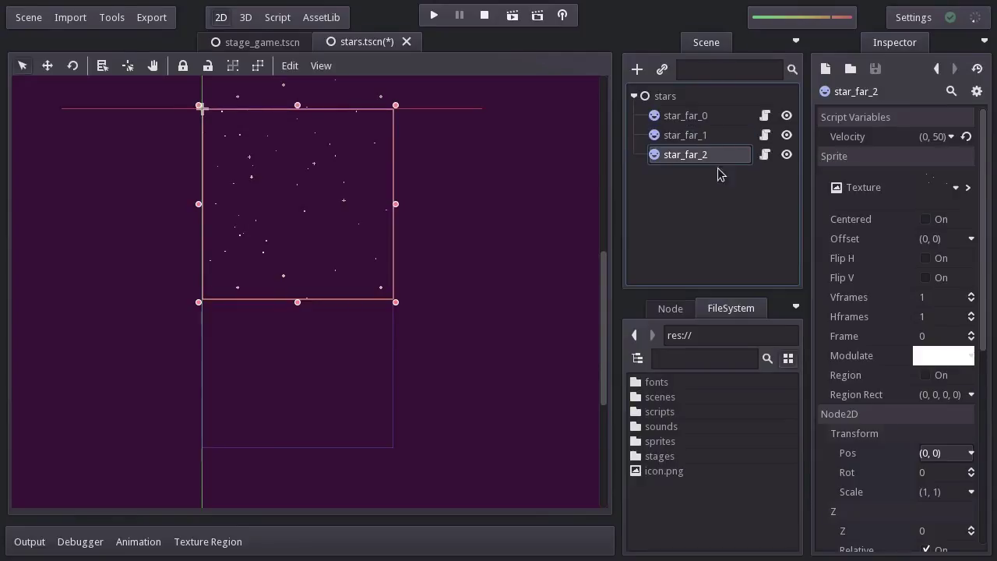
{"action": "left_click", "coordinate": [947, 455]}
{"action": "left_click", "coordinate": [953, 472]}
{"action": "type", "text": "+"}
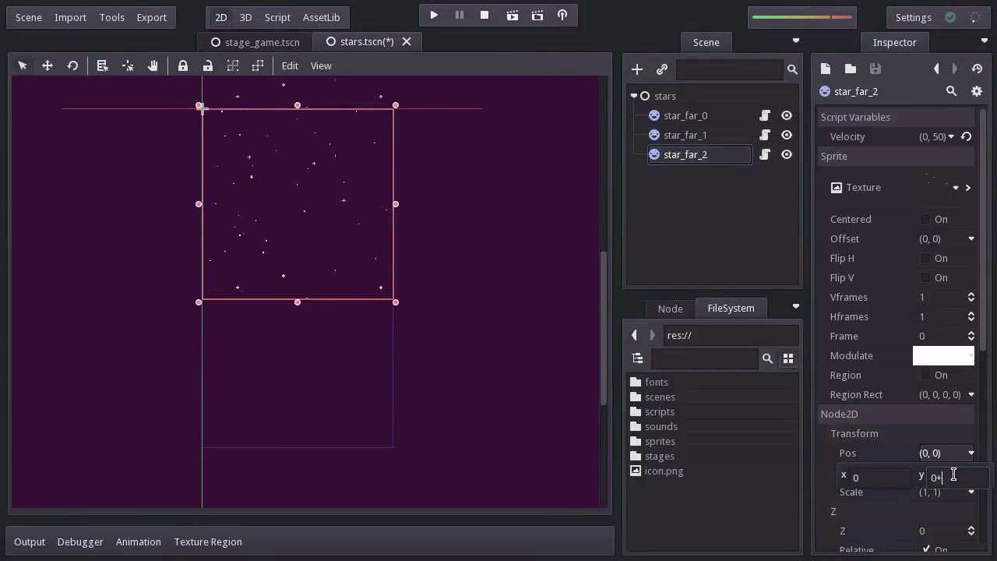
{"action": "type", "text": "180"}
{"action": "key", "text": "Return"}
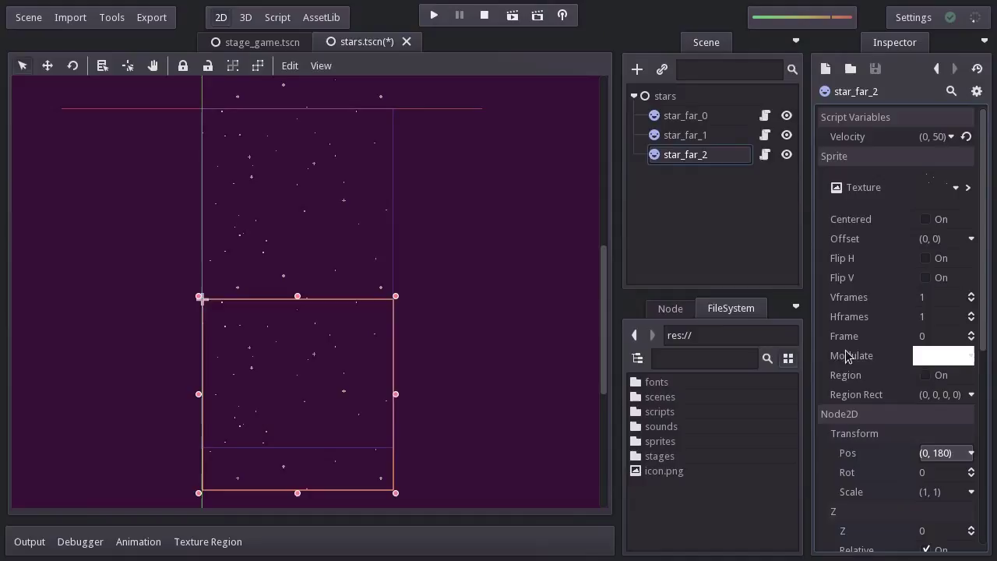
Step: Save and run the stars scene to check the three far tiles, then close it
{"action": "left_click", "coordinate": [514, 22]}
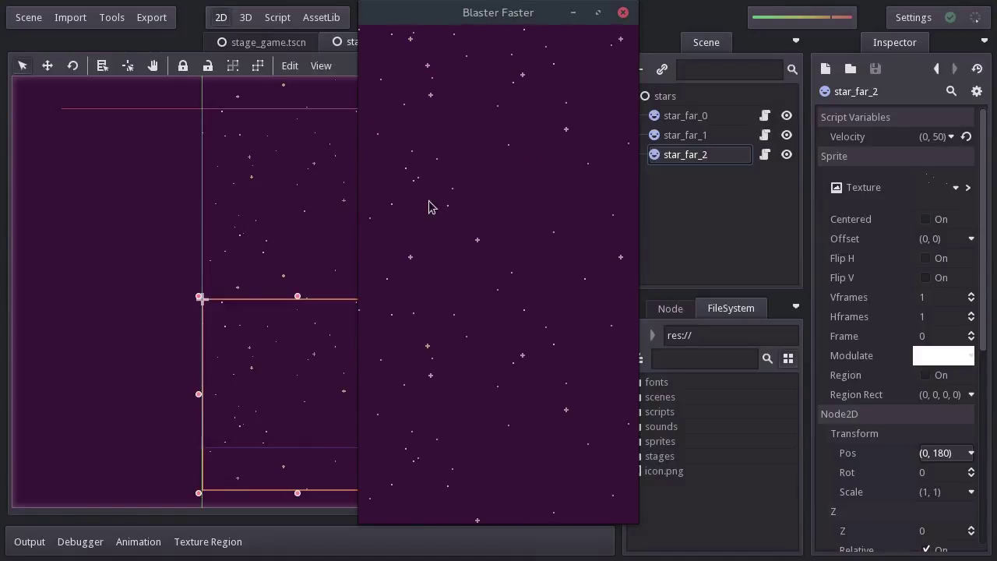
{"action": "left_click", "coordinate": [622, 13]}
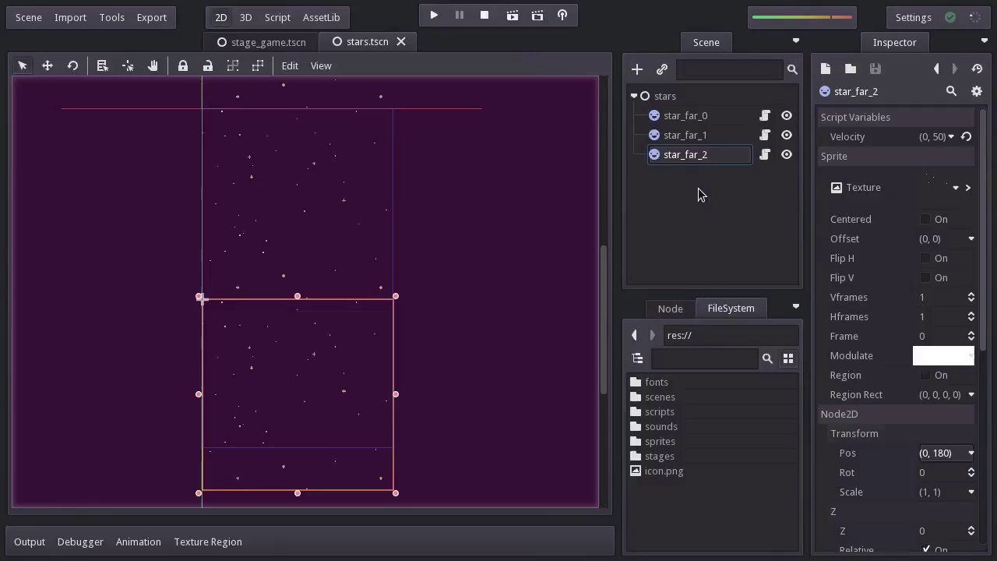
Step: Add a Node2D named stars_far under the stars root
{"action": "left_click", "coordinate": [658, 97]}
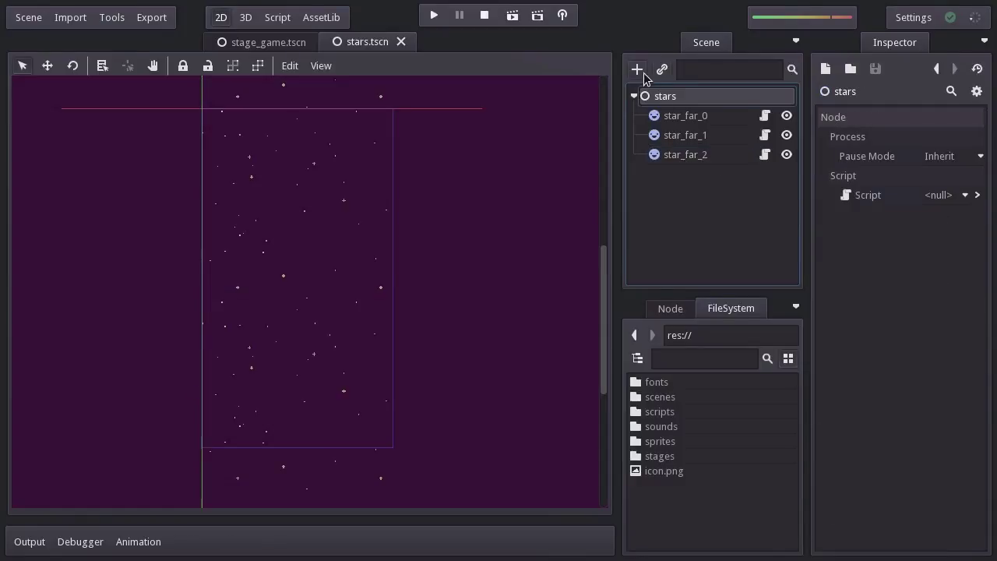
{"action": "left_click", "coordinate": [643, 72]}
{"action": "left_click", "coordinate": [344, 207]}
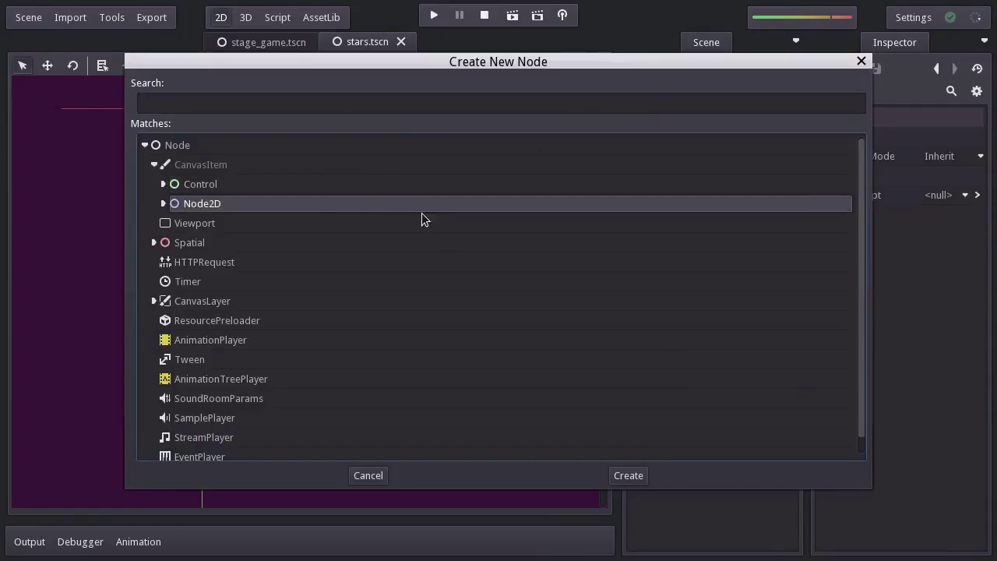
{"action": "left_click", "coordinate": [618, 478]}
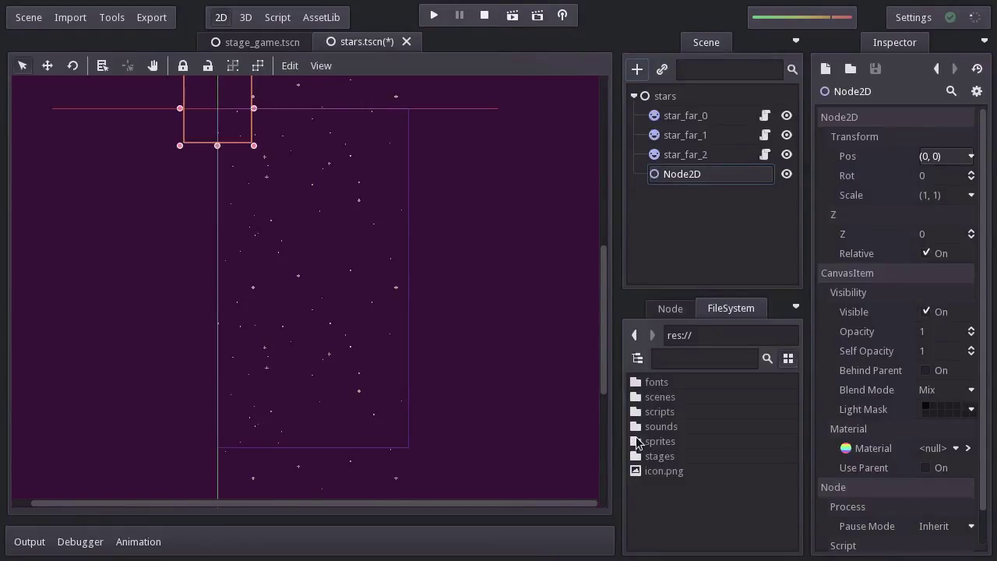
{"action": "double_click", "coordinate": [732, 178]}
{"action": "type", "text": "star"}
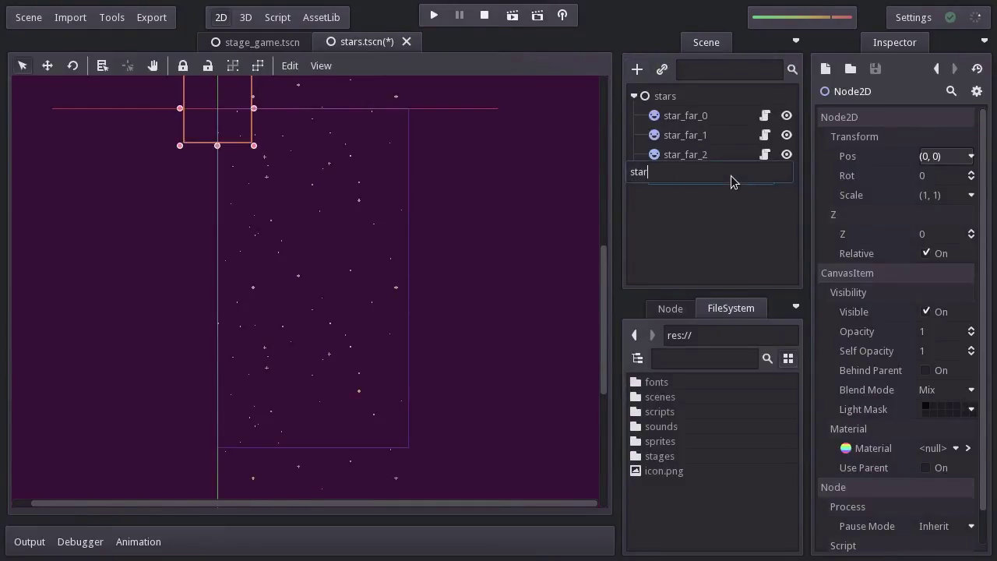
{"action": "type", "text": "s_far"}
{"action": "key", "text": "Return"}
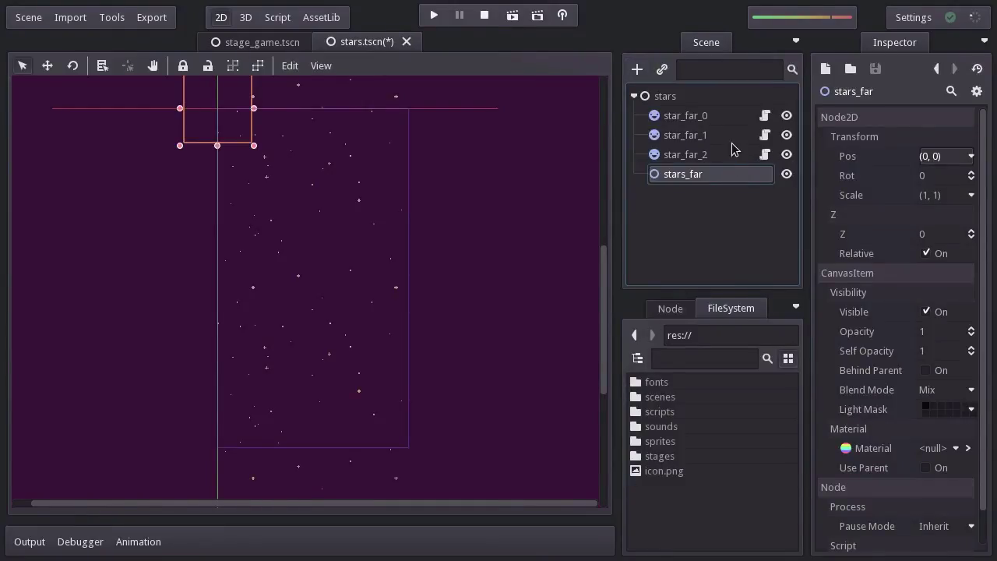
Step: Move star_far_0 through star_far_2 into stars_far, then save and test-run
{"action": "left_click", "coordinate": [688, 116]}
{"action": "left_click", "coordinate": [708, 155], "text": "shift"}
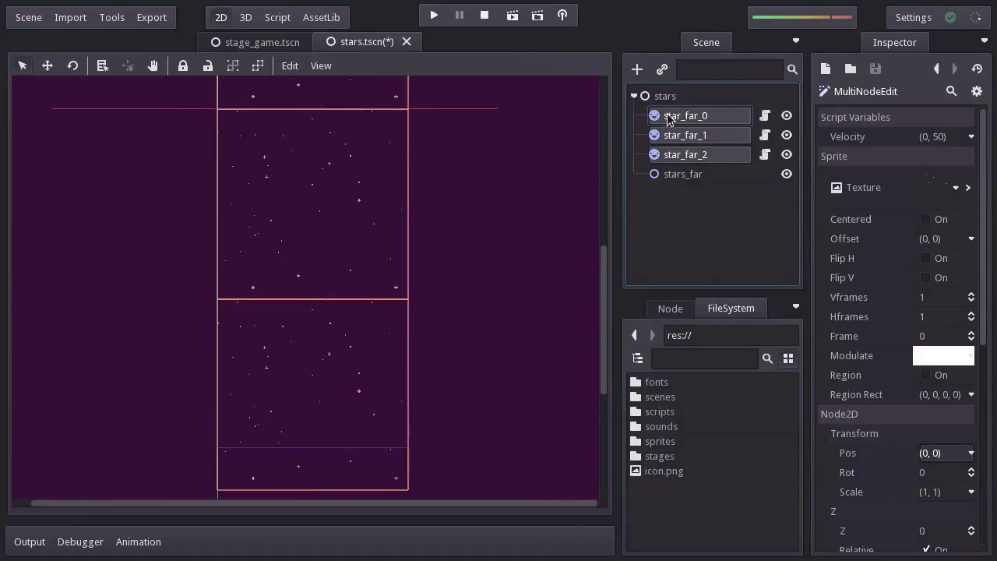
{"action": "left_click_drag", "start_coordinate": [668, 120], "coordinate": [689, 173]}
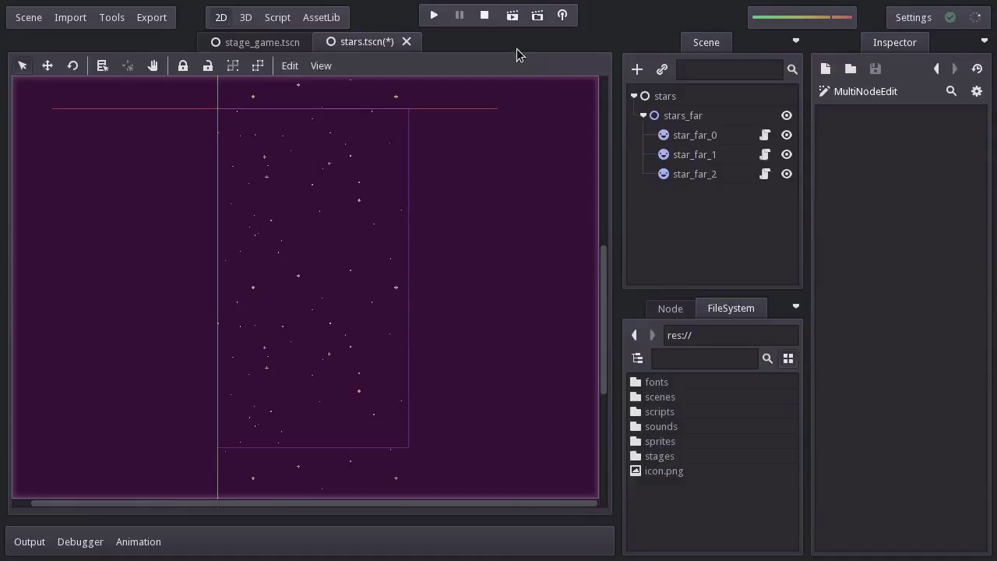
{"action": "left_click", "coordinate": [511, 16]}
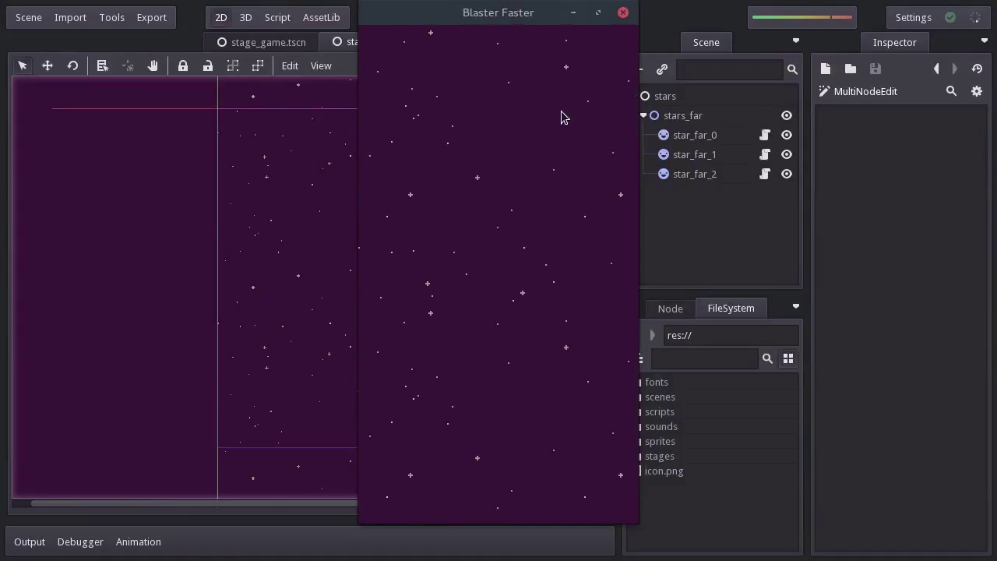
{"action": "left_click", "coordinate": [624, 14]}
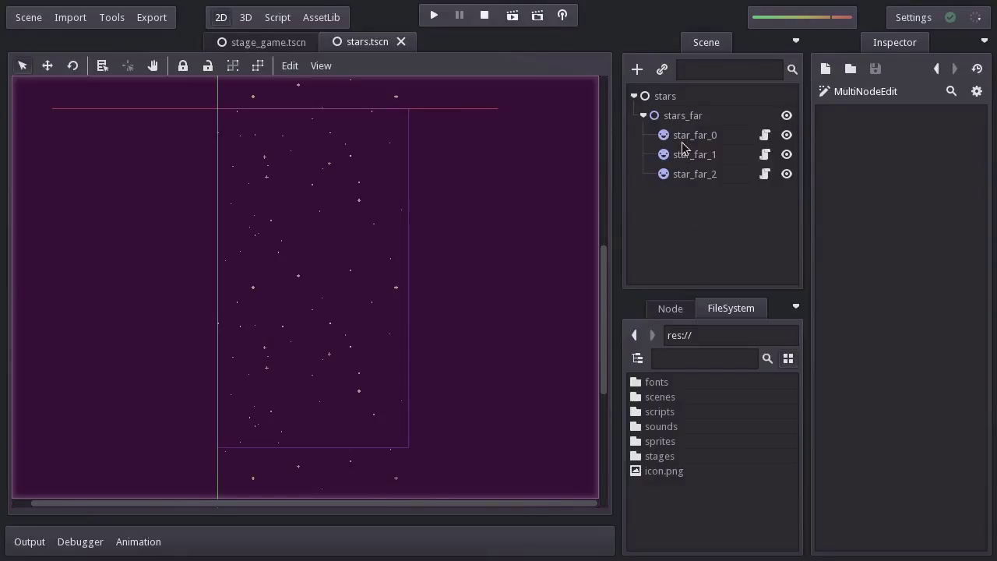
Step: Duplicate stars_far and rename the copy stars_close
{"action": "left_click", "coordinate": [686, 116]}
{"action": "key", "text": "ctrl+d"}
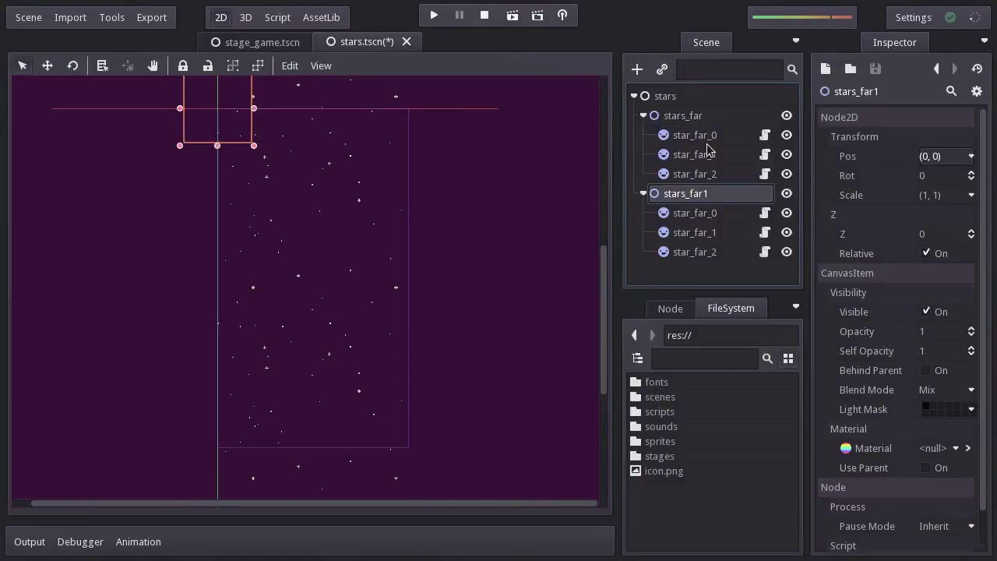
{"action": "double_click", "coordinate": [685, 193]}
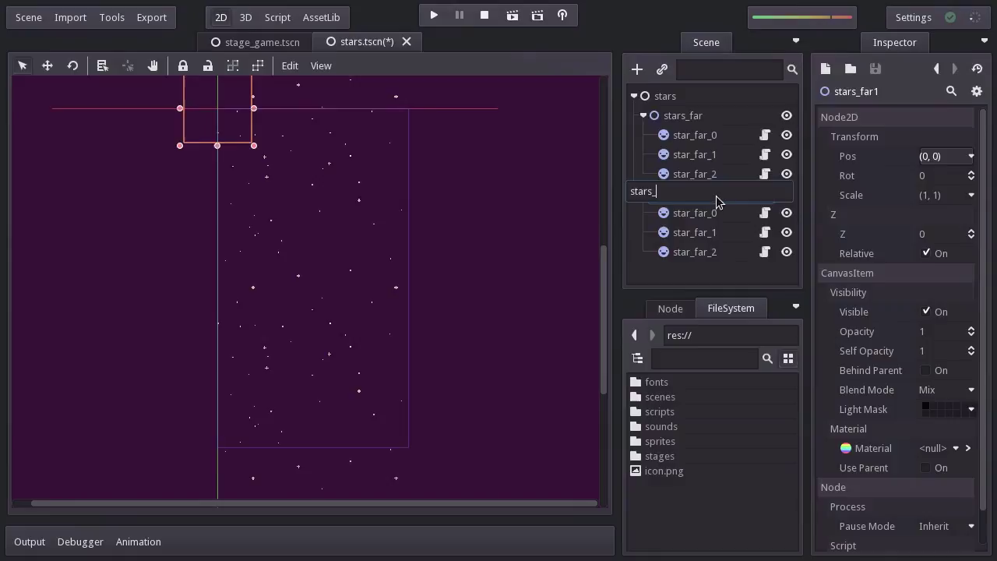
{"action": "type", "text": "close"}
{"action": "key", "text": "Return"}
Step: Rename the first two copied sprites star_close_0 and star_close_1
{"action": "key", "text": "Down"}
{"action": "key", "text": "F2"}
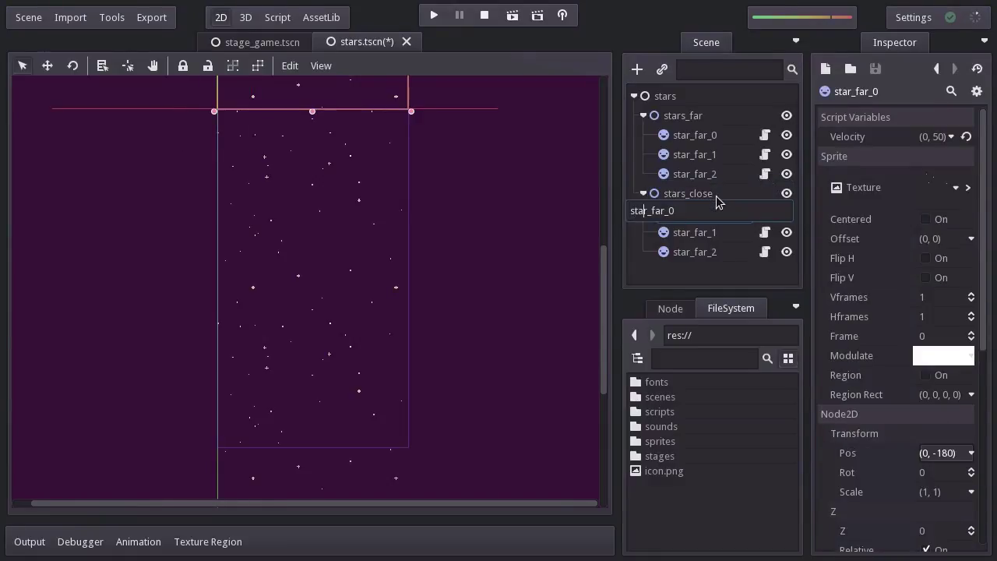
{"action": "type", "text": "close"}
{"action": "key", "text": "Return"}
{"action": "key", "text": "Down"}
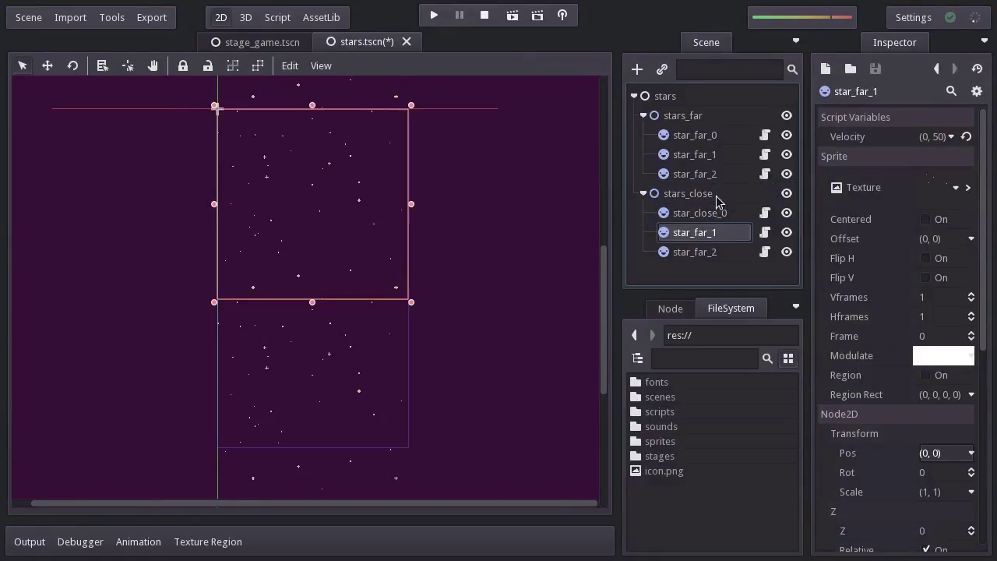
{"action": "key", "text": "F2"}
{"action": "key", "text": "Home"}
{"action": "key", "text": "Right"}
{"action": "key", "text": "Right"}
{"action": "key", "text": "Right"}
{"action": "key", "text": "Right"}
{"action": "key", "text": "Right"}
{"action": "type", "text": "close"}
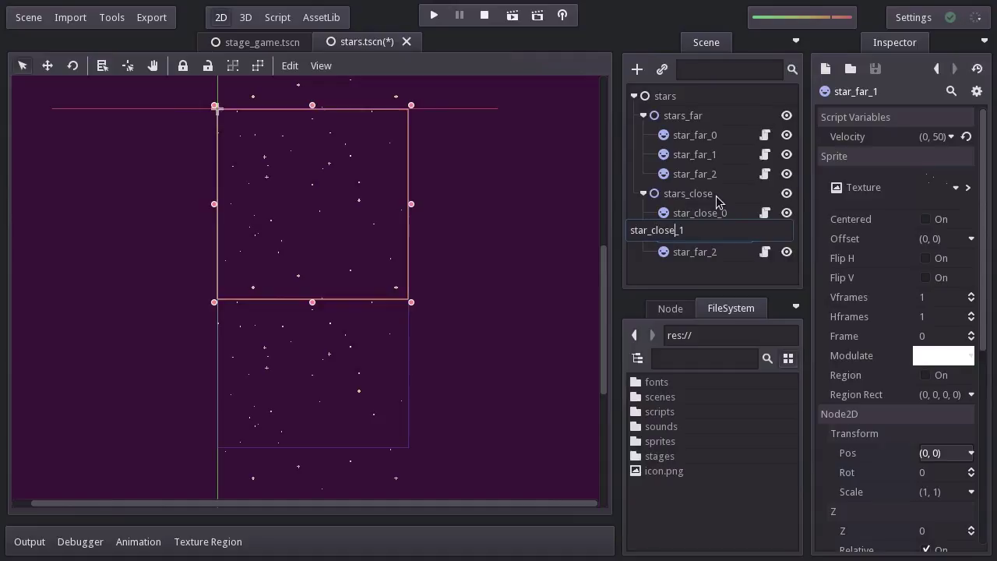
{"action": "key", "text": "Return"}
Step: Rename the third sprite star_close_2 and select all three close sprites
{"action": "key", "text": "Down"}
{"action": "key", "text": "F2"}
{"action": "key", "text": "Home"}
{"action": "key", "text": "Right"}
{"action": "key", "text": "Right"}
{"action": "key", "text": "Right"}
{"action": "key", "text": "shift+Right"}
{"action": "type", "text": "close"}
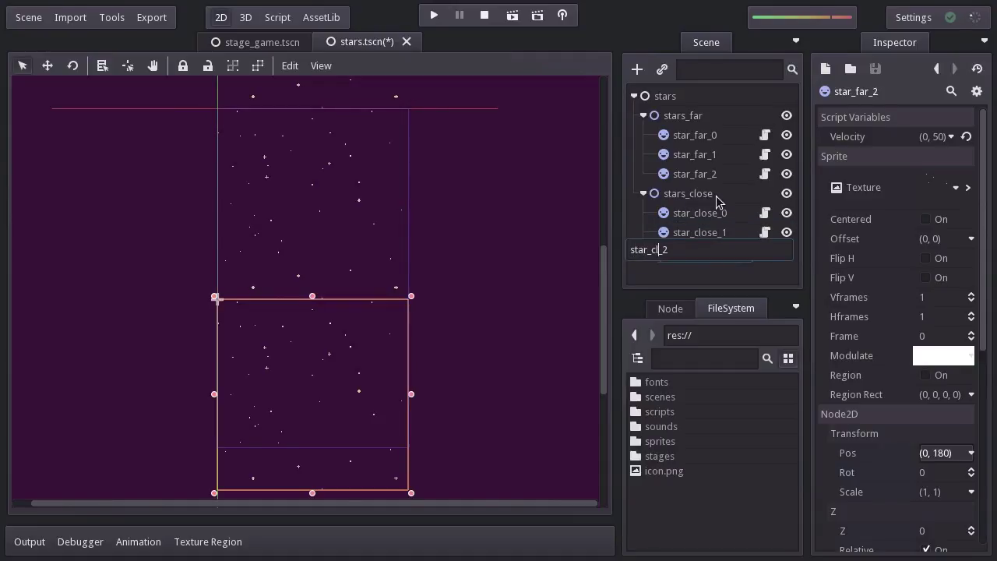
{"action": "key", "text": "Return"}
{"action": "left_click", "coordinate": [695, 221]}
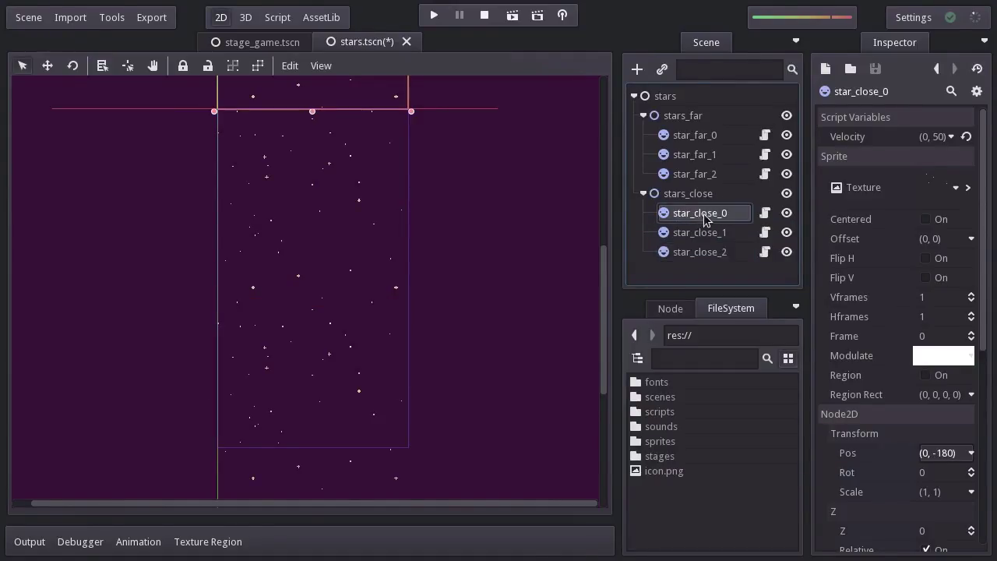
{"action": "left_click", "coordinate": [707, 255], "text": "shift"}
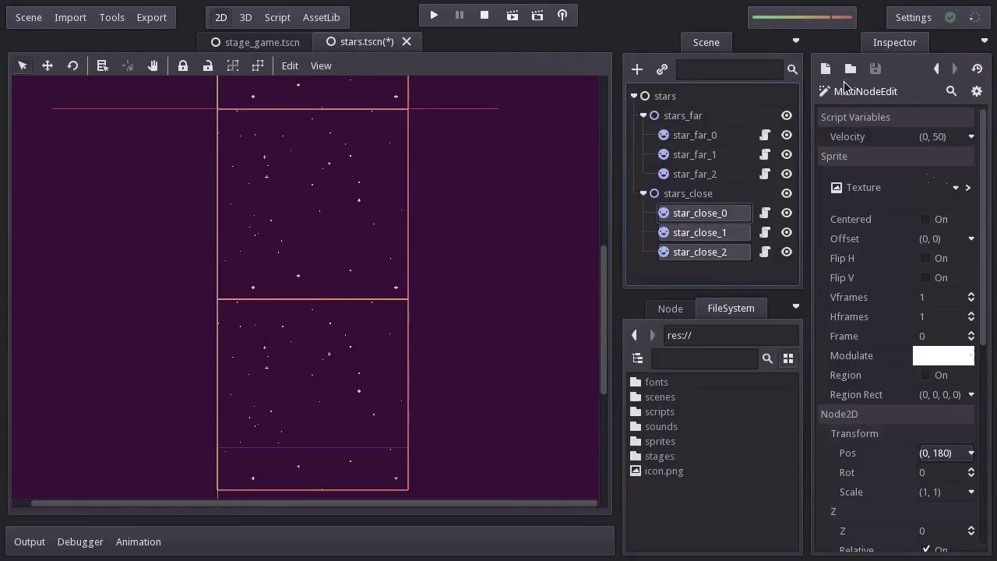
Step: Load stars_close.png as the texture for the three selected close star sprites
{"action": "left_click", "coordinate": [955, 188]}
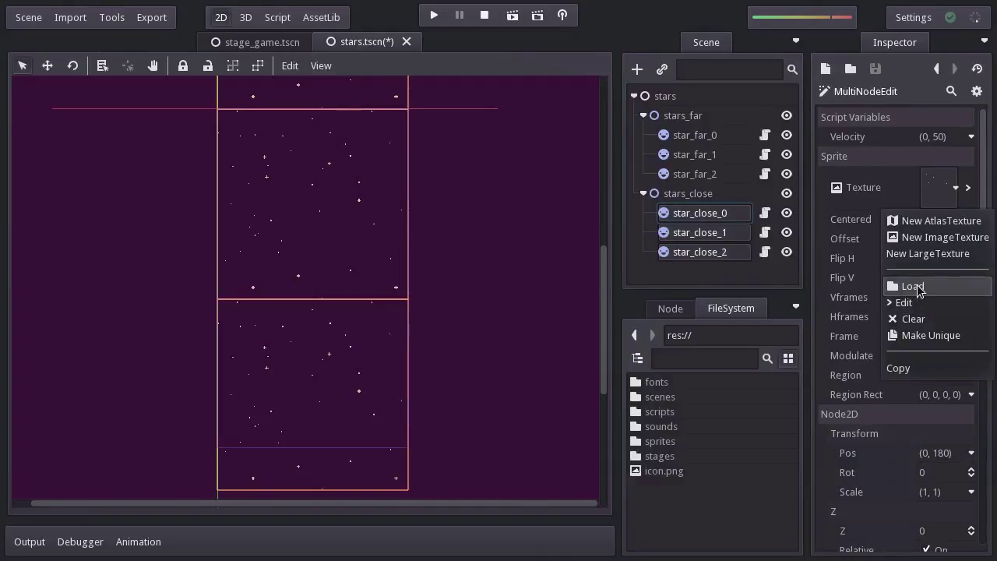
{"action": "left_click", "coordinate": [913, 286]}
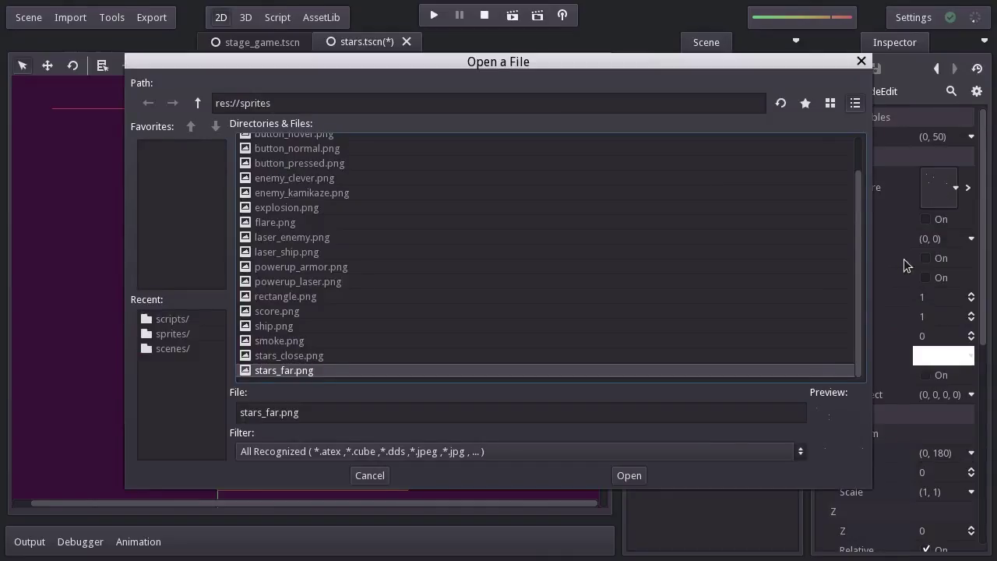
{"action": "left_click", "coordinate": [288, 356]}
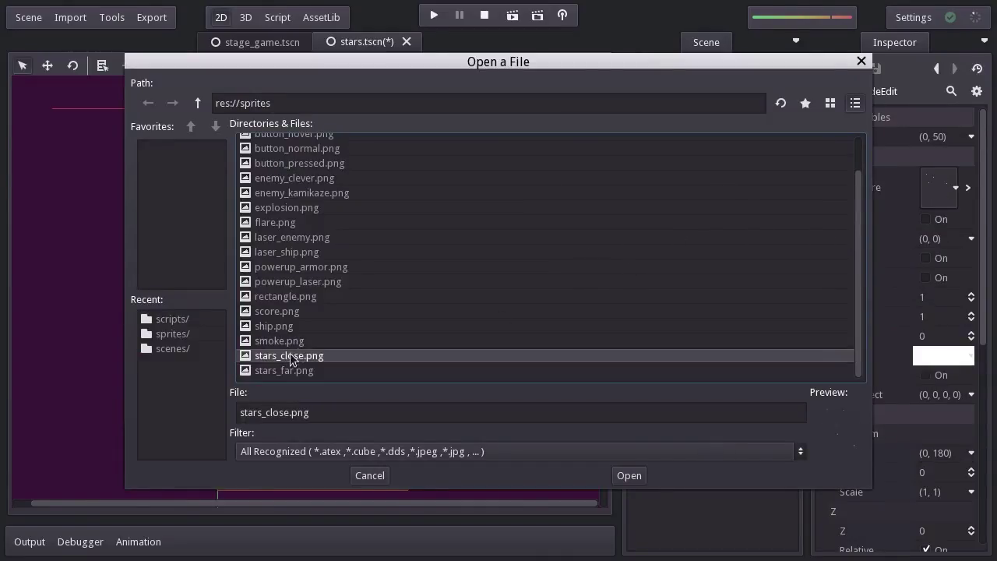
{"action": "left_click", "coordinate": [620, 474]}
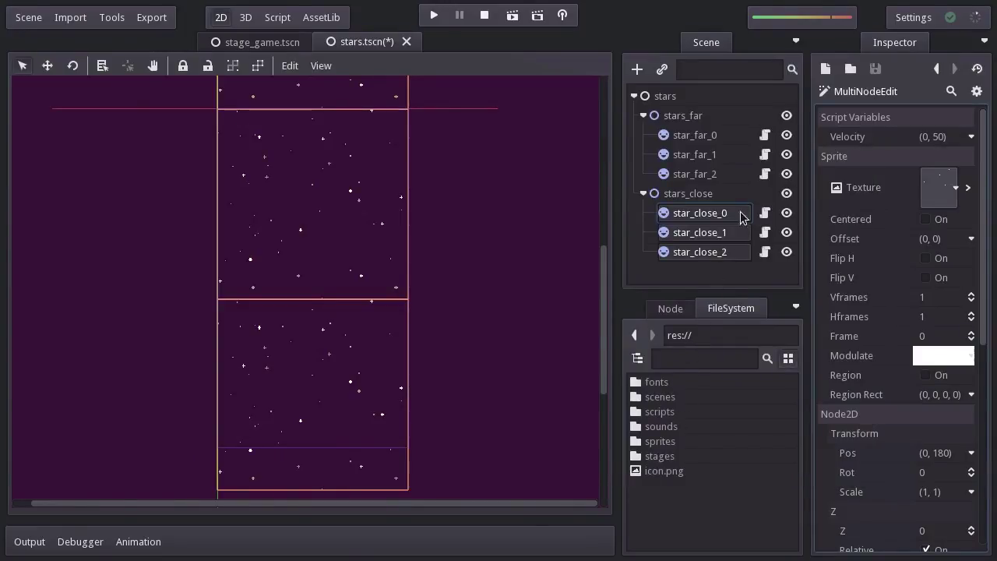
Step: Set the close stars' Velocity y to 100, then save and test-run the stars scene
{"action": "left_click", "coordinate": [931, 137]}
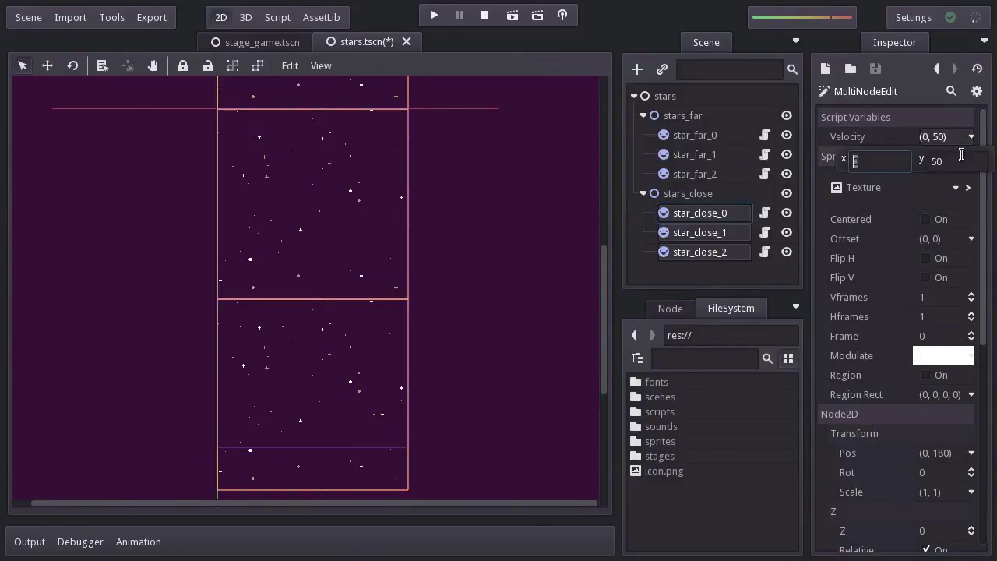
{"action": "type", "text": "100"}
{"action": "key", "text": "Return"}
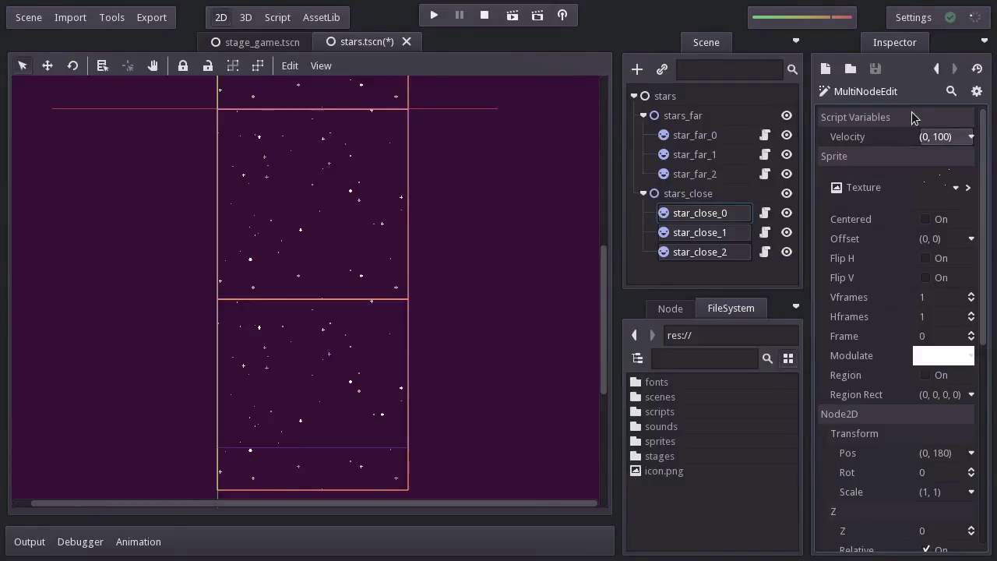
{"action": "left_click", "coordinate": [512, 17]}
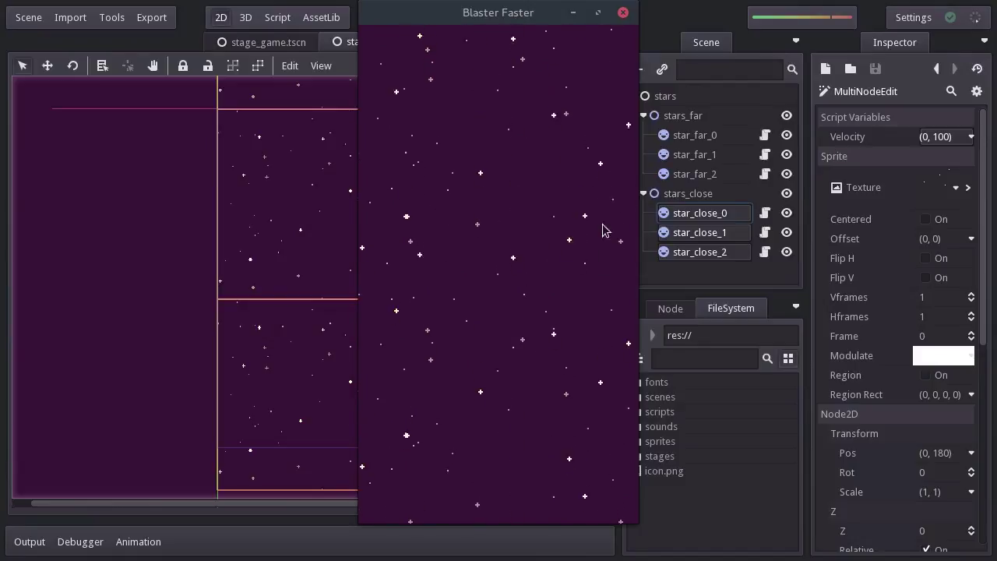
{"action": "left_click", "coordinate": [623, 12]}
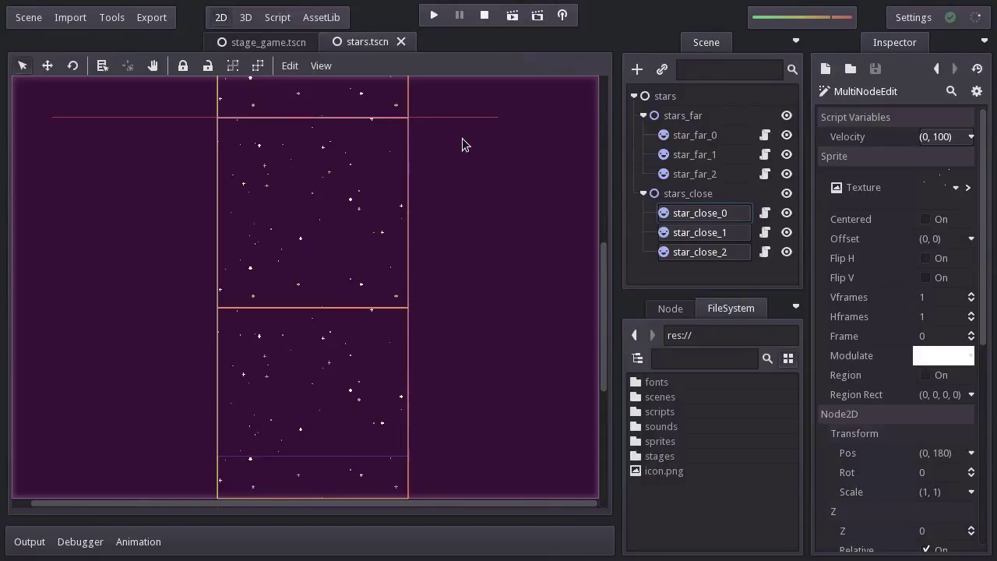
Step: In stage_game.tscn, instance scenes/stars.tscn as a child of world beside the ship
{"action": "left_click", "coordinate": [269, 43]}
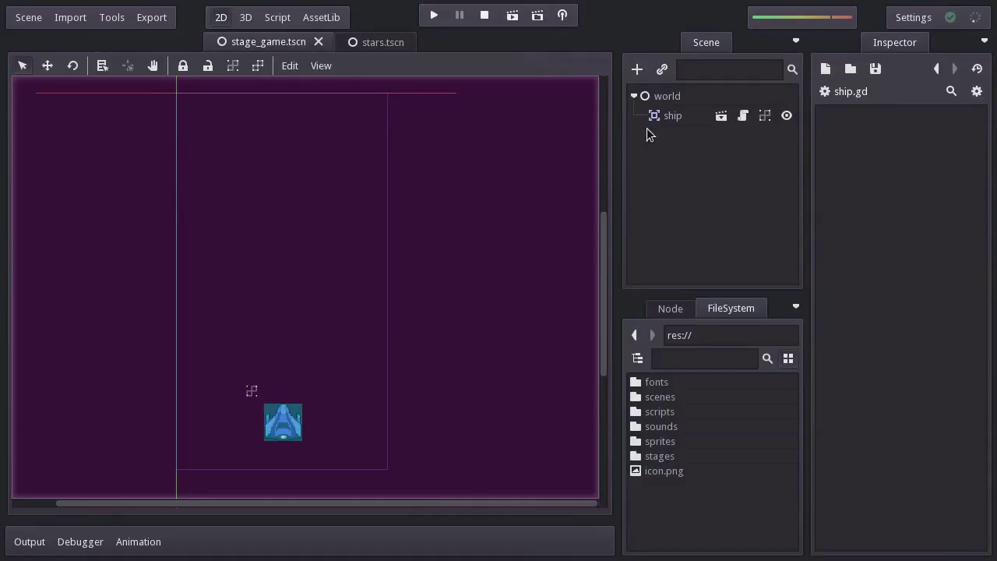
{"action": "left_click", "coordinate": [662, 97]}
{"action": "right_click", "coordinate": [661, 99]}
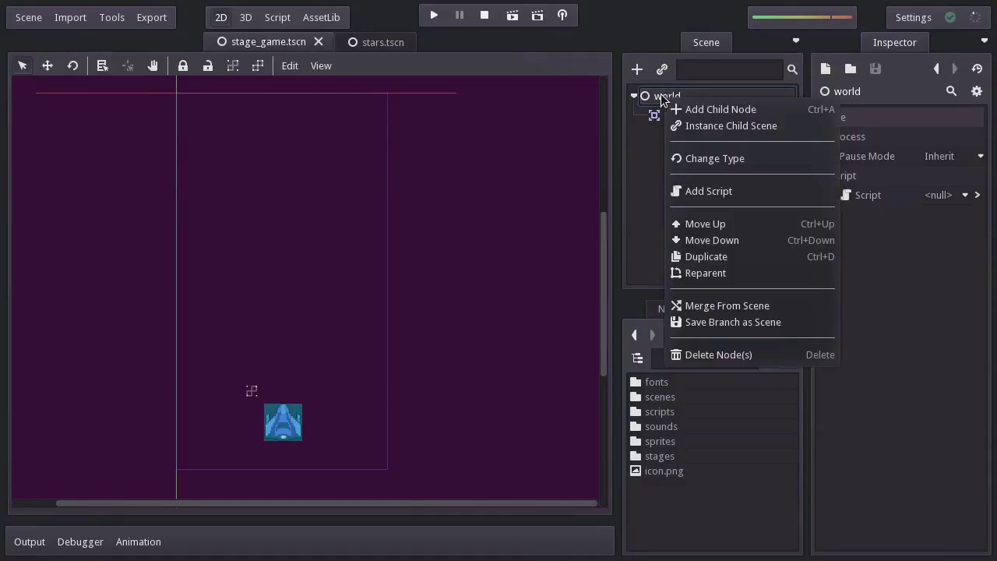
{"action": "left_click", "coordinate": [689, 126]}
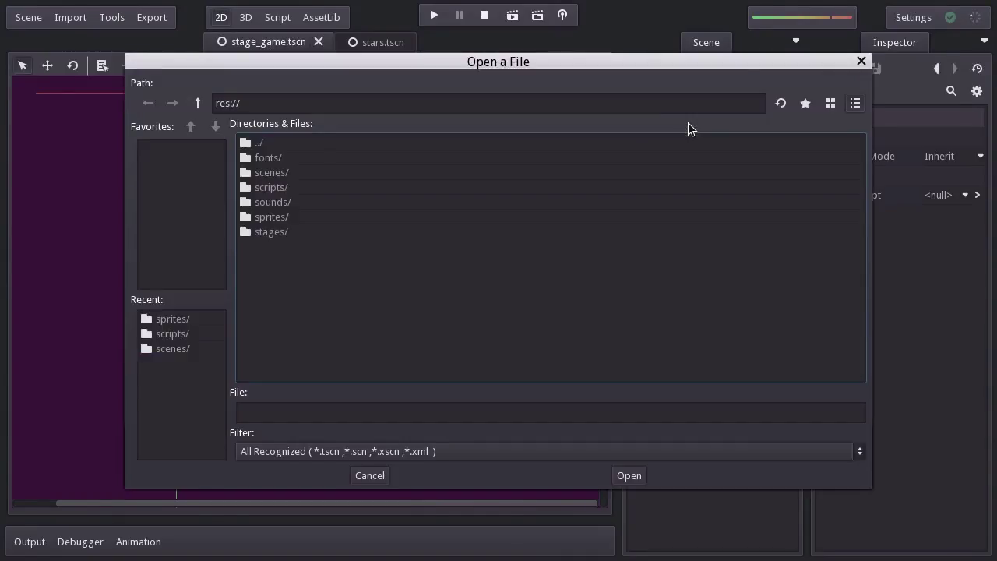
{"action": "double_click", "coordinate": [299, 173]}
{"action": "left_click", "coordinate": [269, 174]}
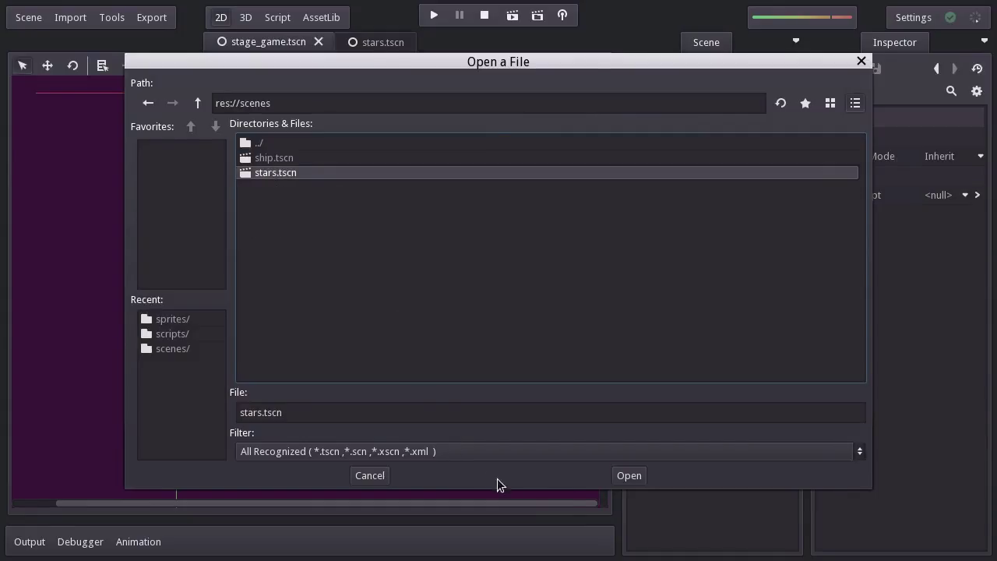
{"action": "left_click", "coordinate": [629, 475]}
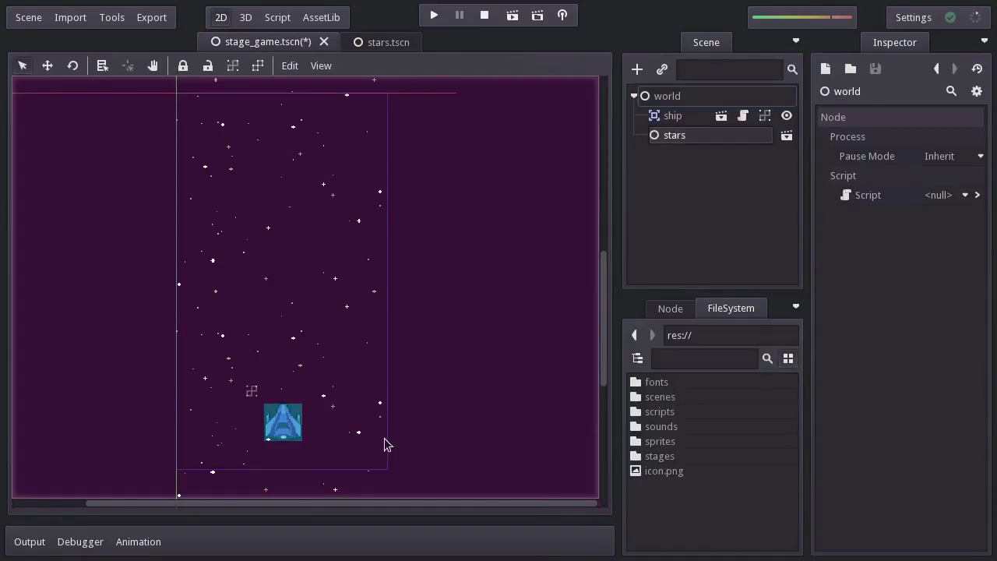
{"action": "scroll", "coordinate": [296, 449], "scroll_direction": "up", "scroll_amount": 5}
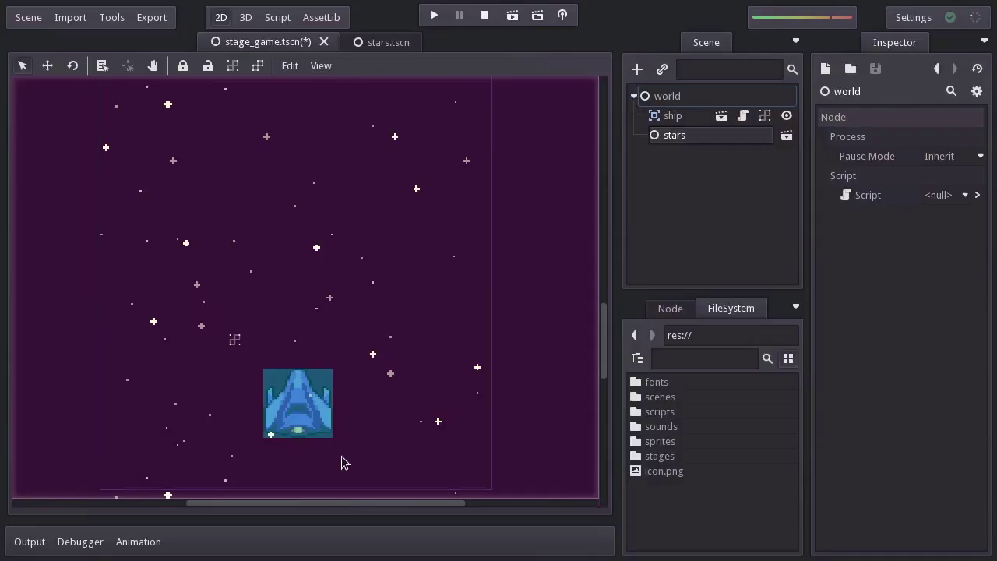
{"action": "middle_click_drag", "start_coordinate": [343, 463], "coordinate": [312, 427]}
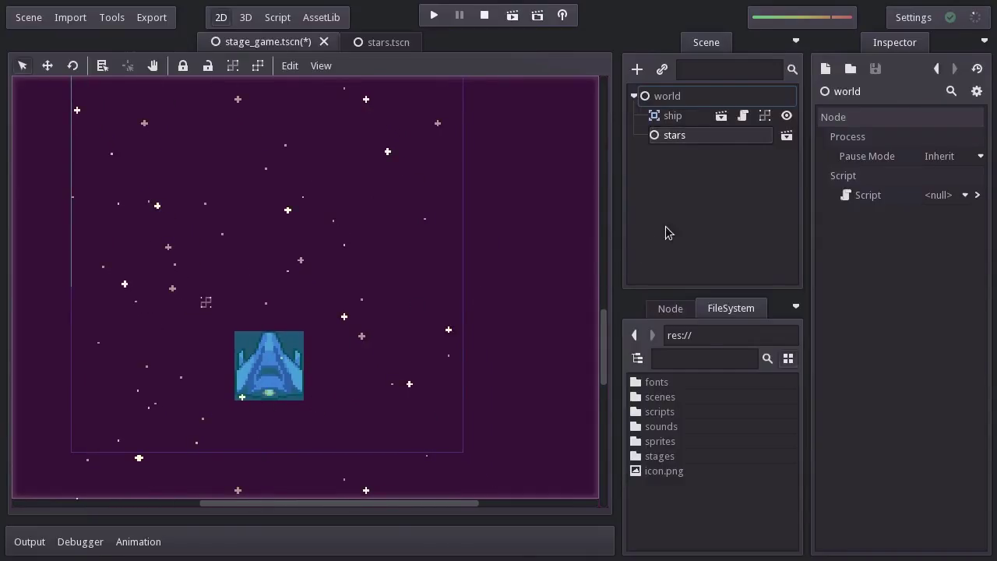
Step: Move the stars node up above ship so it draws behind, then test-run the stage
{"action": "left_click", "coordinate": [682, 138]}
{"action": "right_click", "coordinate": [694, 144]}
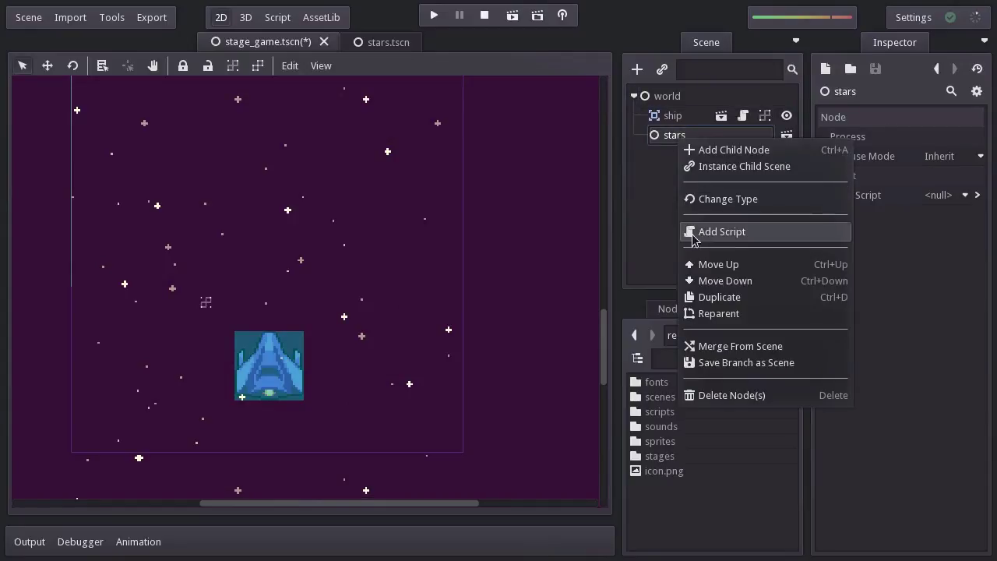
{"action": "left_click", "coordinate": [705, 264]}
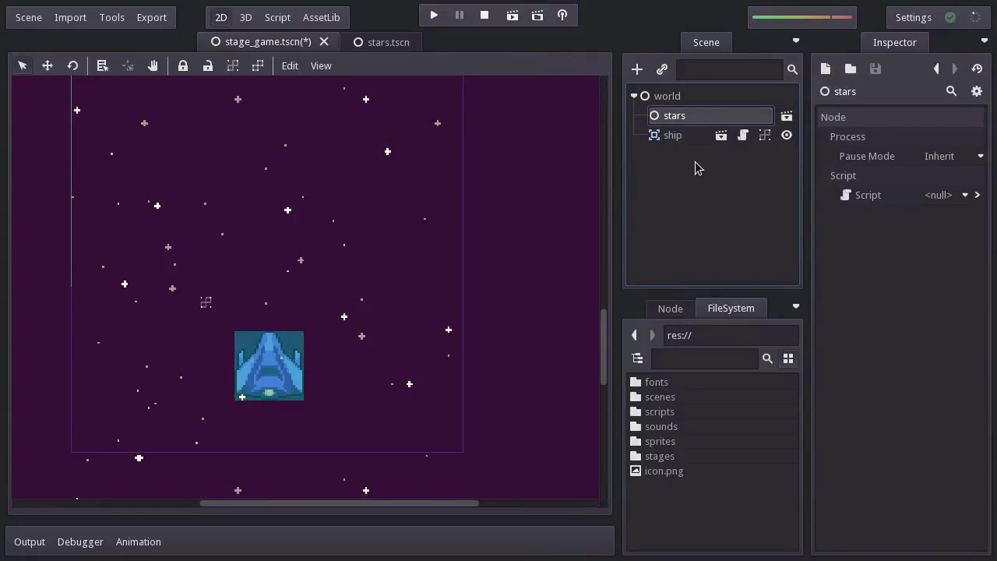
{"action": "left_click", "coordinate": [512, 16]}
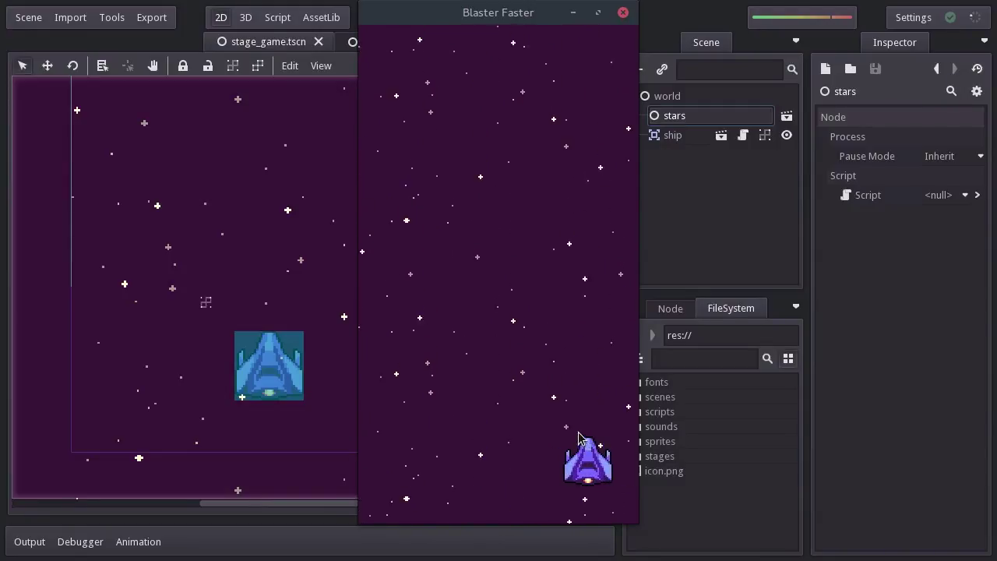
{"action": "left_click", "coordinate": [622, 13]}
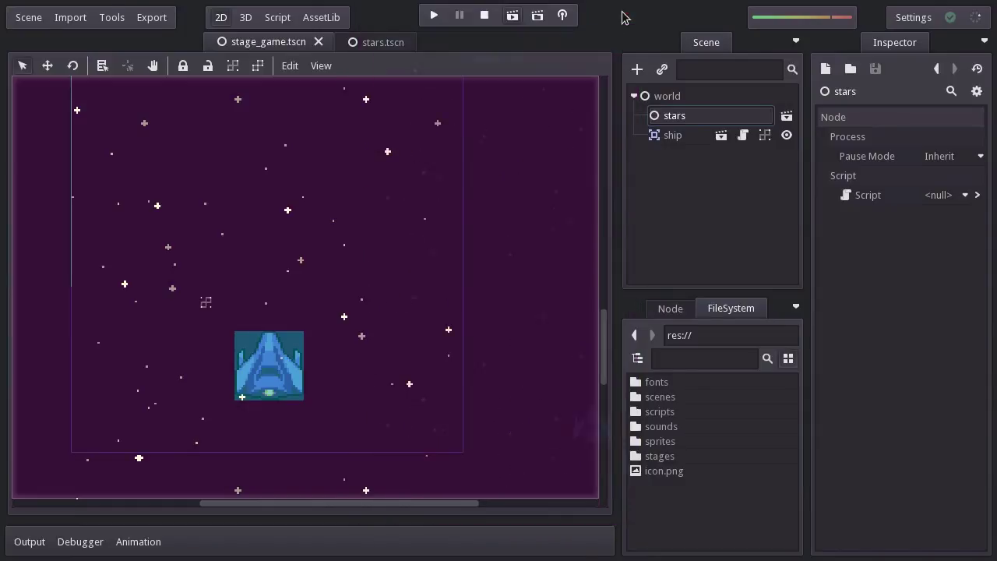
Step: In stars.tscn, give the stars_close layer a Z of 10, then save and run the game
{"action": "left_click", "coordinate": [380, 45]}
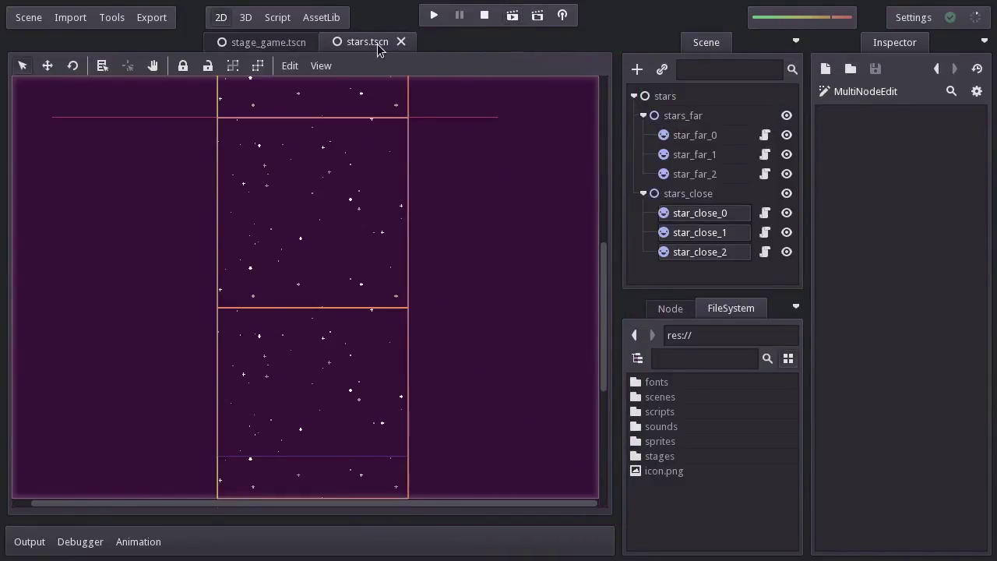
{"action": "left_click", "coordinate": [679, 196]}
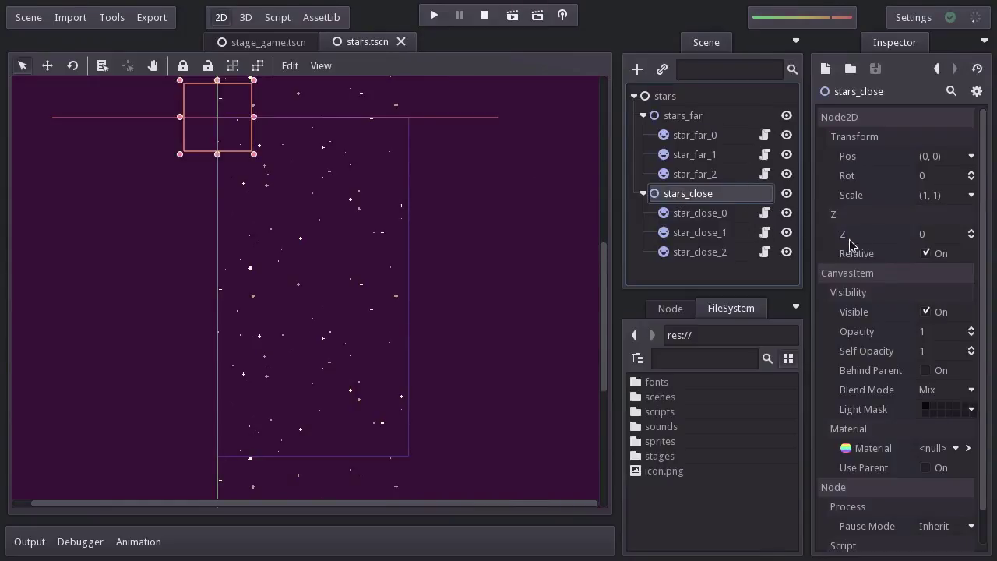
{"action": "left_click", "coordinate": [940, 237]}
{"action": "key", "text": "Return"}
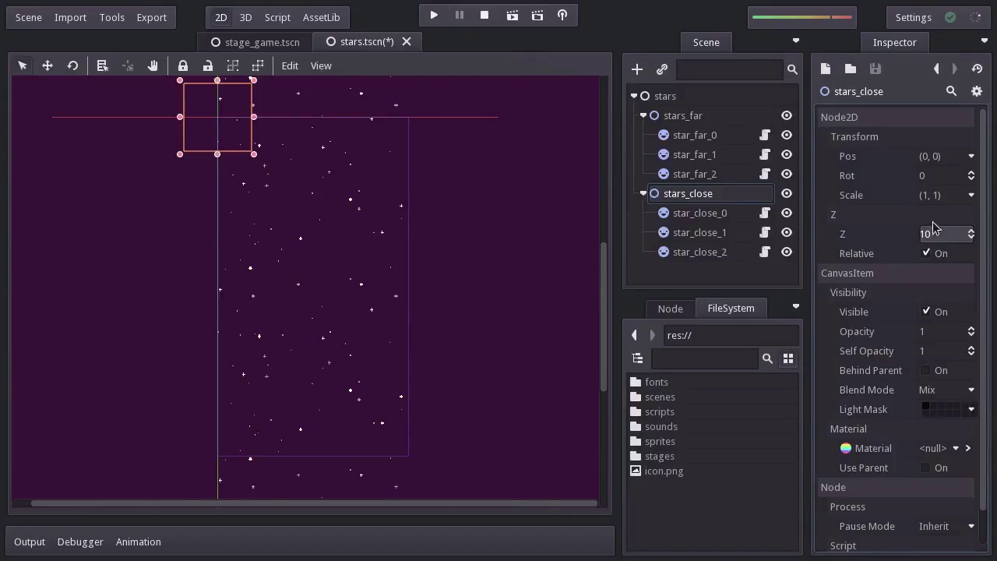
{"action": "left_click", "coordinate": [714, 214]}
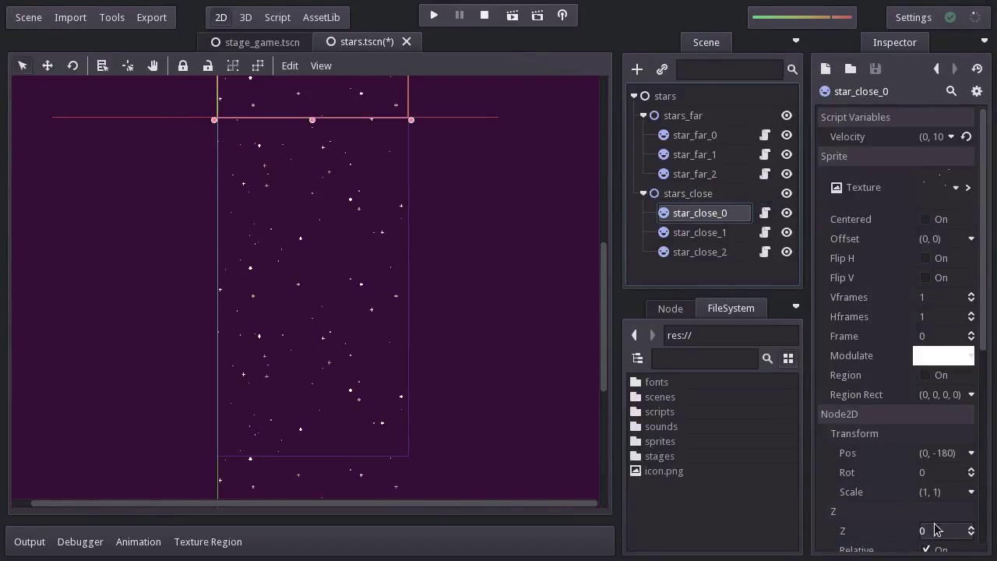
{"action": "left_click", "coordinate": [692, 197]}
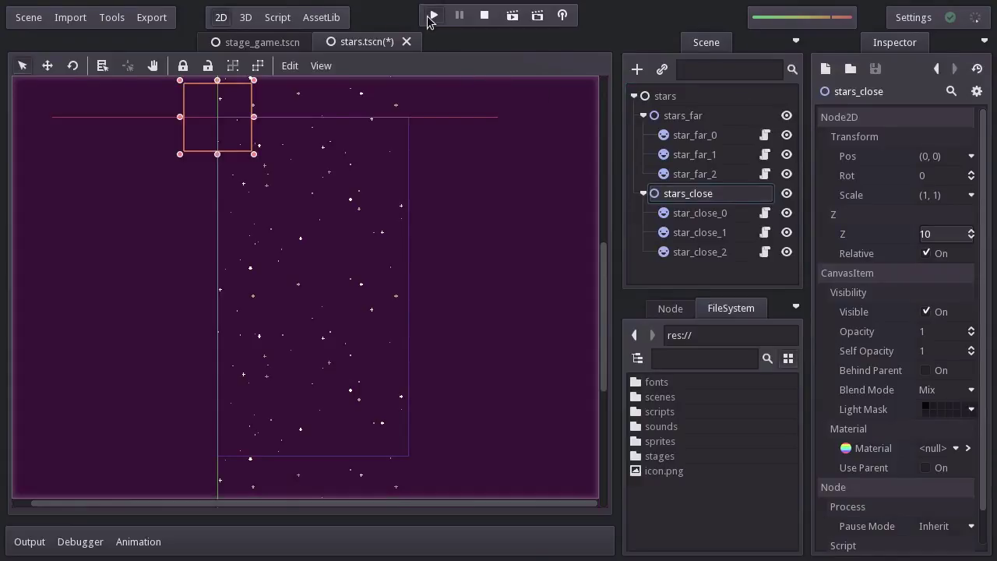
{"action": "left_click", "coordinate": [431, 16]}
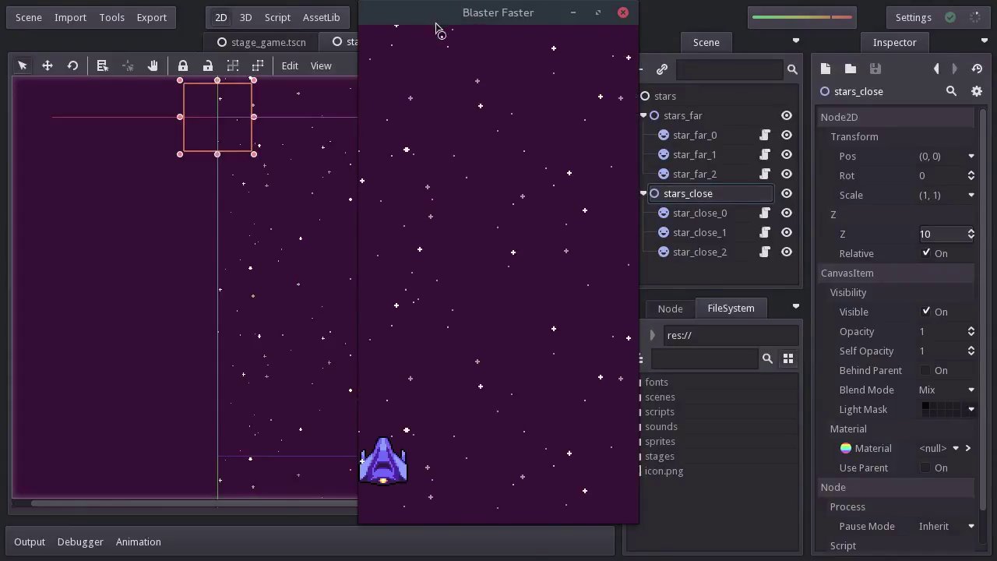